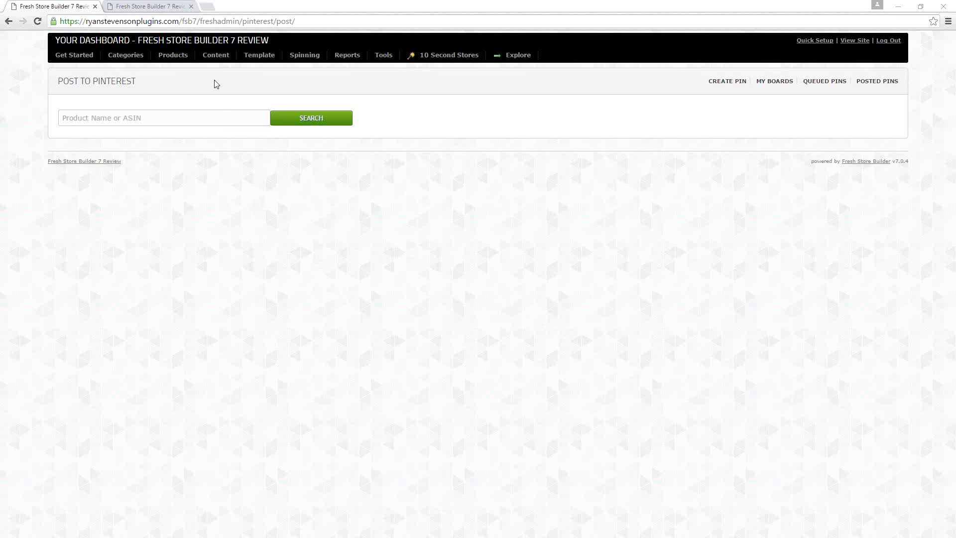
- Open the Post to Pinterest page in the store dashboard
{"action": "mouse_move", "coordinate": [215, 56]}
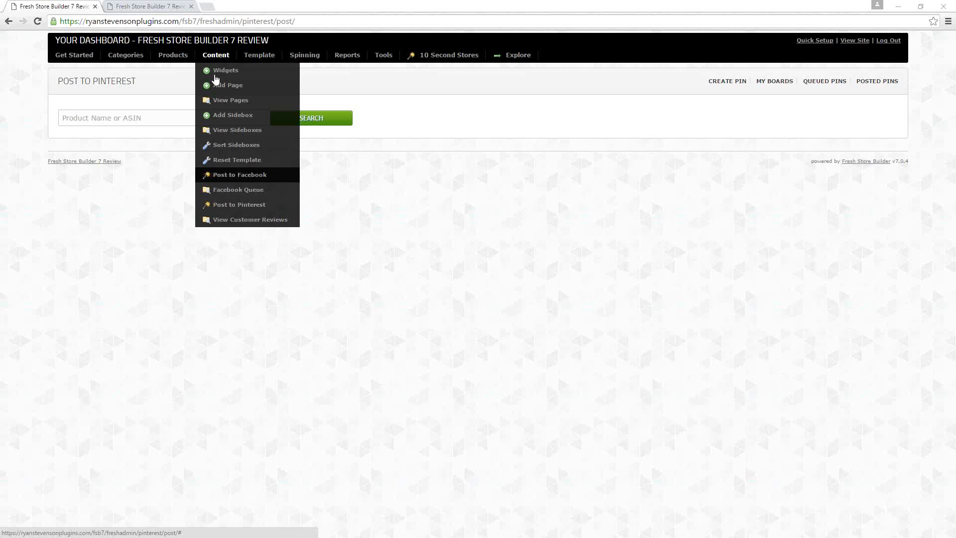
{"action": "left_click", "coordinate": [222, 209]}
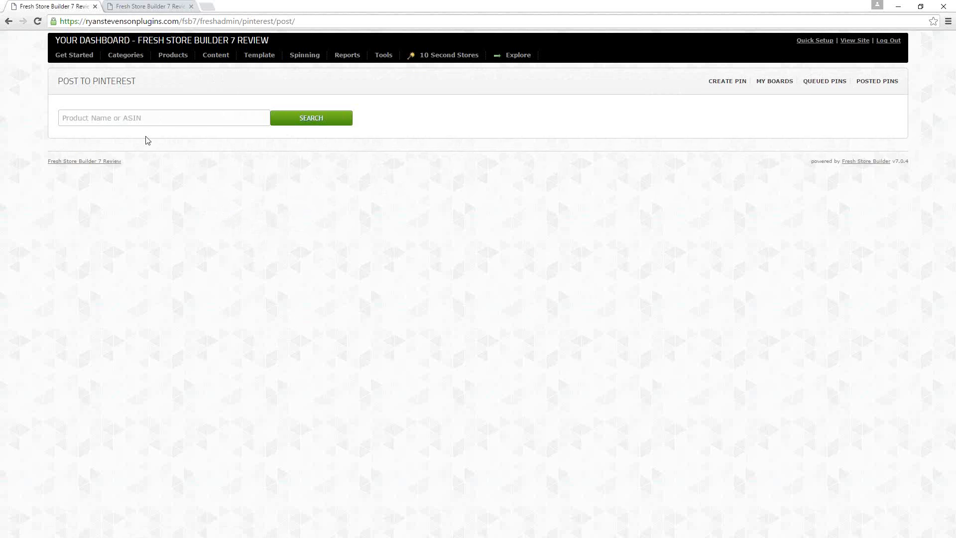
{"action": "mouse_move", "coordinate": [219, 54]}
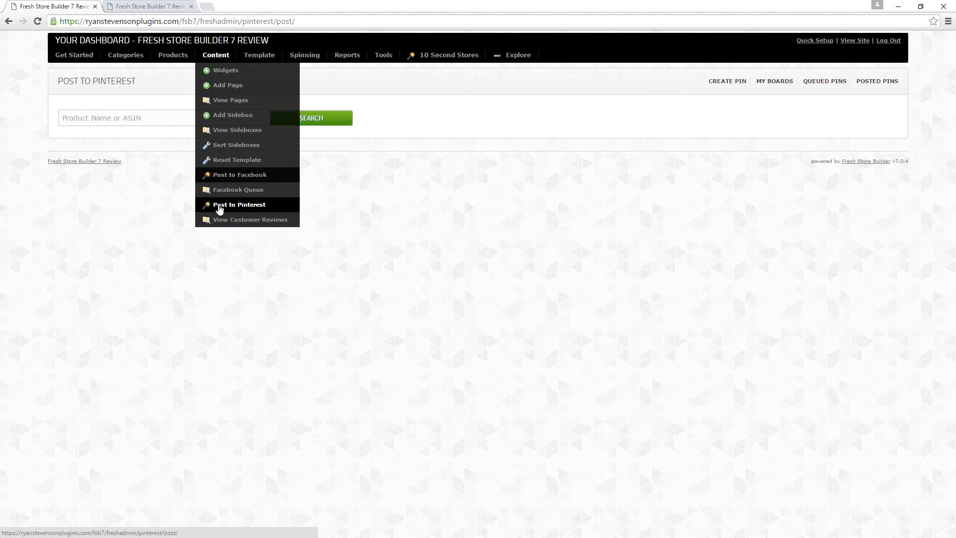
{"action": "left_click", "coordinate": [219, 206]}
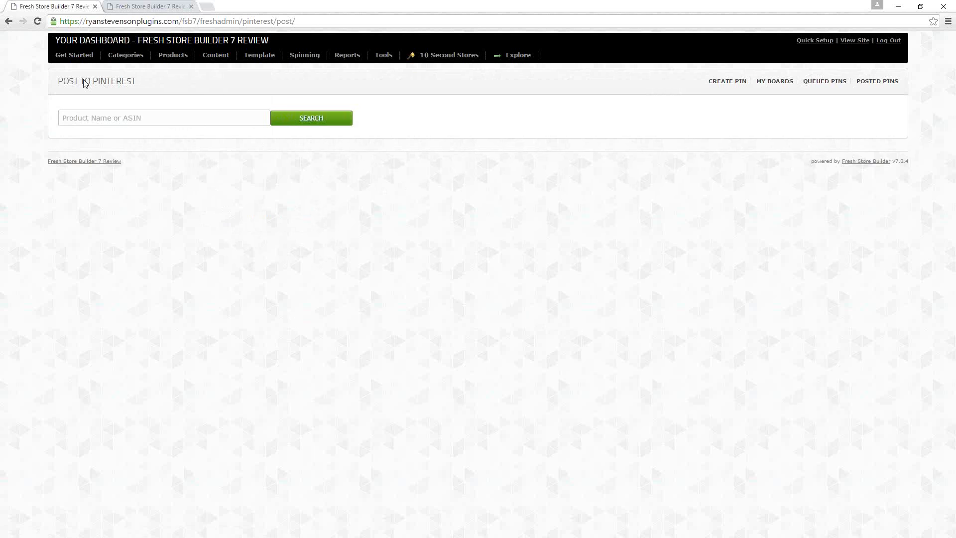
- Search the store's products for "samsung" on the Post to Pinterest page
{"action": "left_click", "coordinate": [75, 21]}
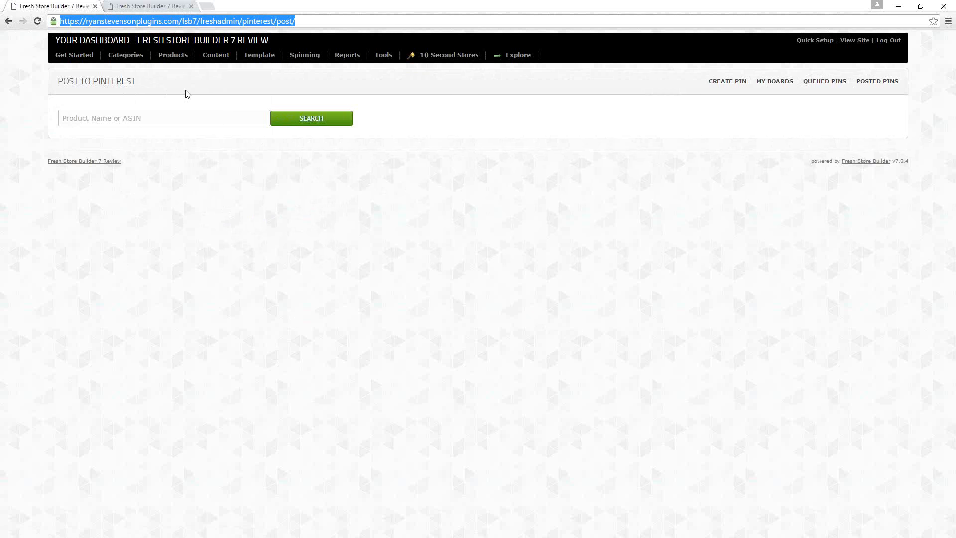
{"action": "left_click", "coordinate": [101, 124]}
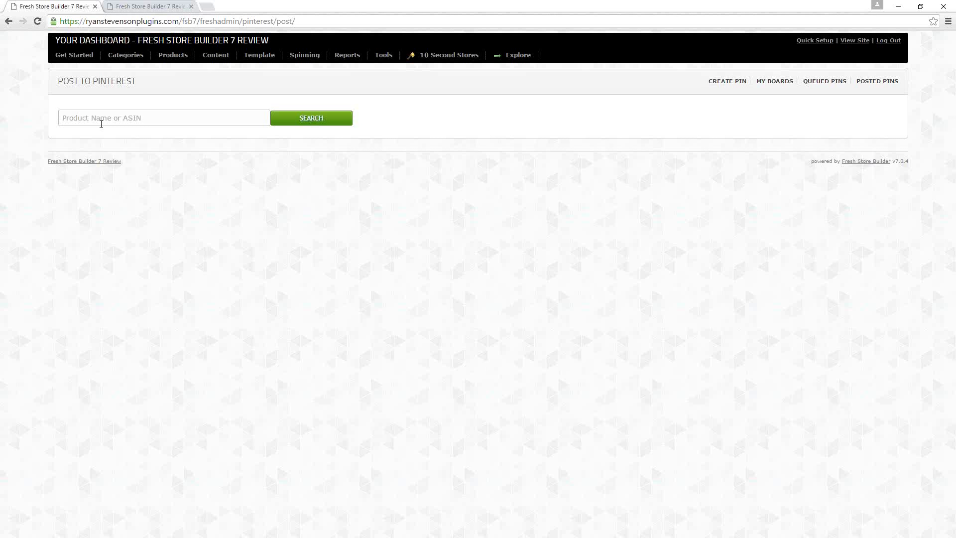
{"action": "type", "text": "samsung"}
{"action": "left_click", "coordinate": [324, 120]}
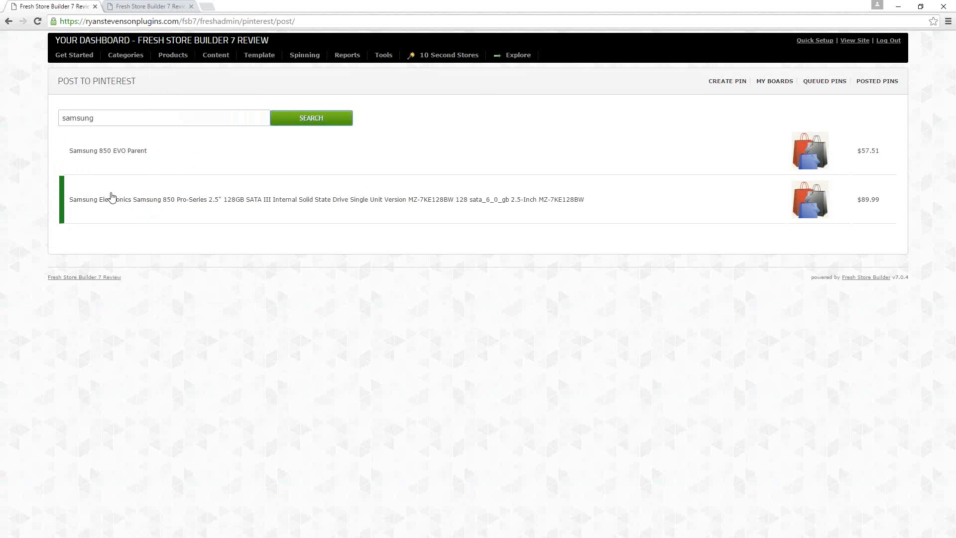
- Open the Samsung 850 EVO Parent product for editing from the all-products list and look over its content fields
{"action": "mouse_move", "coordinate": [171, 56]}
{"action": "left_click", "coordinate": [151, 6]}
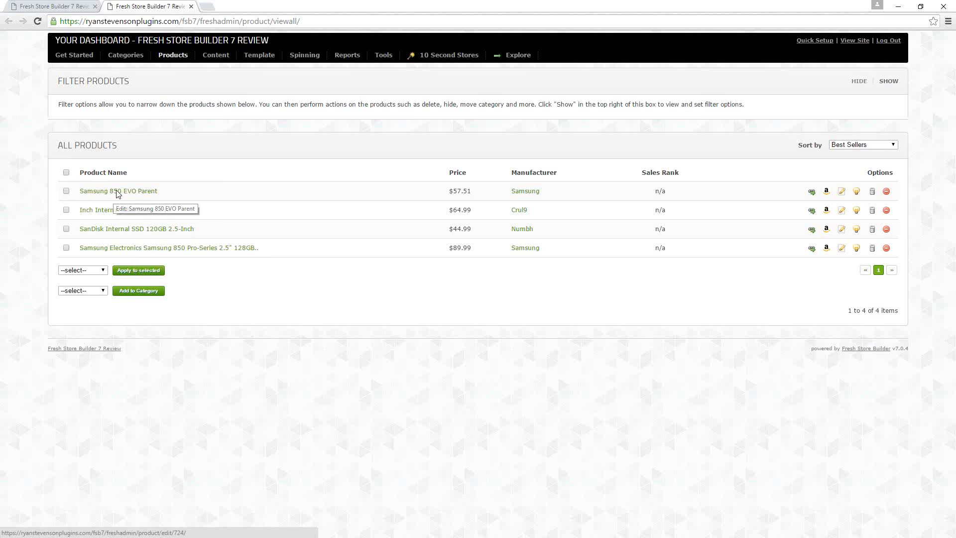
{"action": "left_click", "coordinate": [841, 192]}
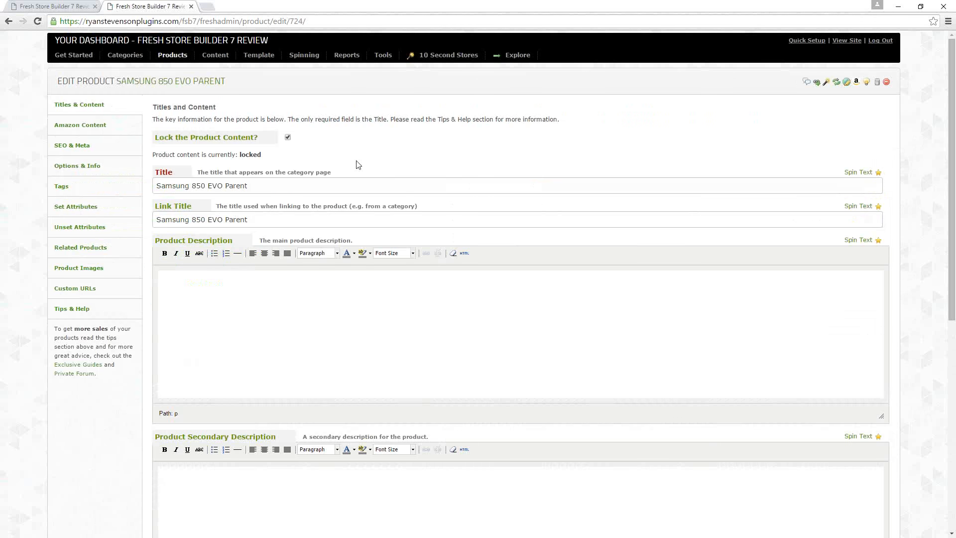
{"action": "scroll", "coordinate": [354, 159], "scroll_direction": "down", "scroll_amount": 4}
{"action": "scroll", "coordinate": [350, 150], "scroll_direction": "up", "scroll_amount": 2}
{"action": "scroll", "coordinate": [314, 167], "scroll_direction": "down", "scroll_amount": 6}
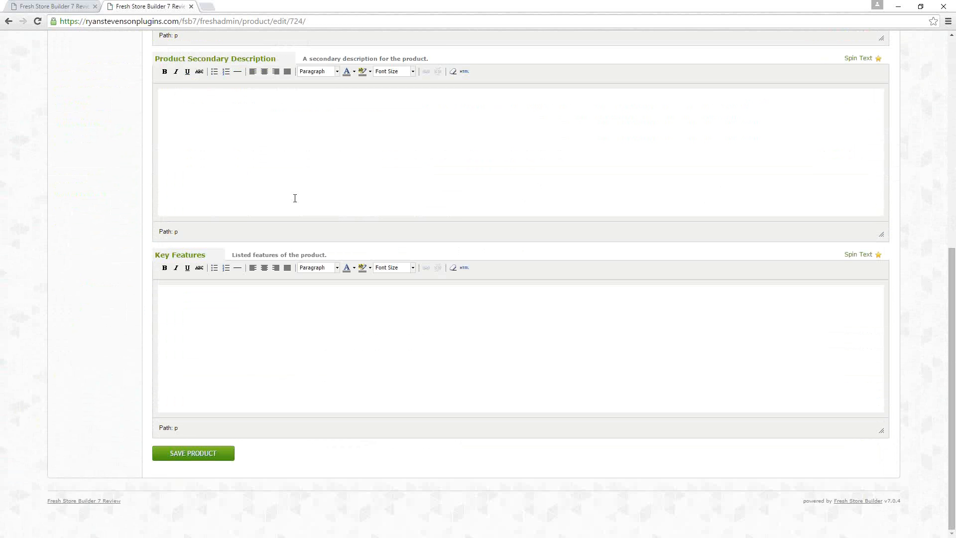
{"action": "scroll", "coordinate": [295, 198], "scroll_direction": "up", "scroll_amount": 8}
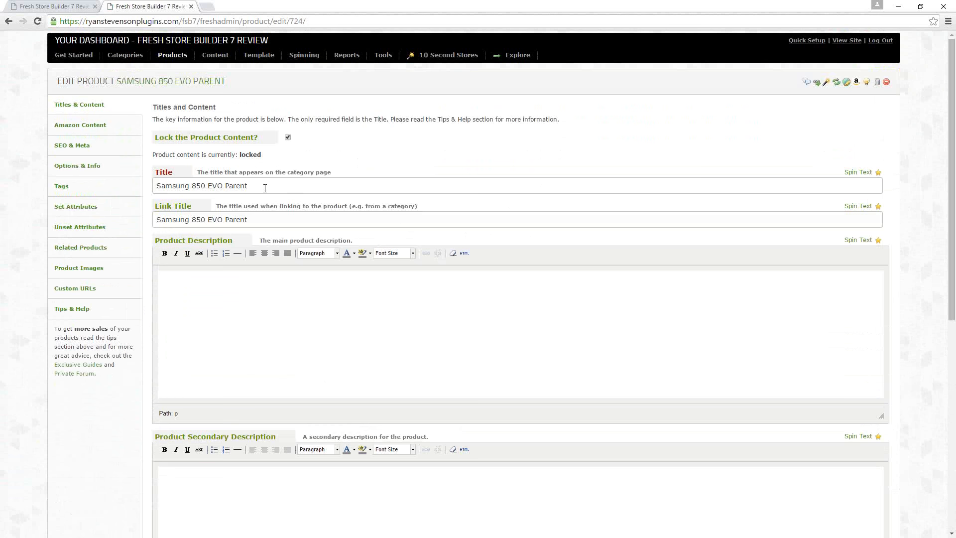
- Open the Samsung 850 EVO Parent product's public store page in a new tab
{"action": "right_click", "coordinate": [189, 83]}
{"action": "left_click", "coordinate": [211, 87]}
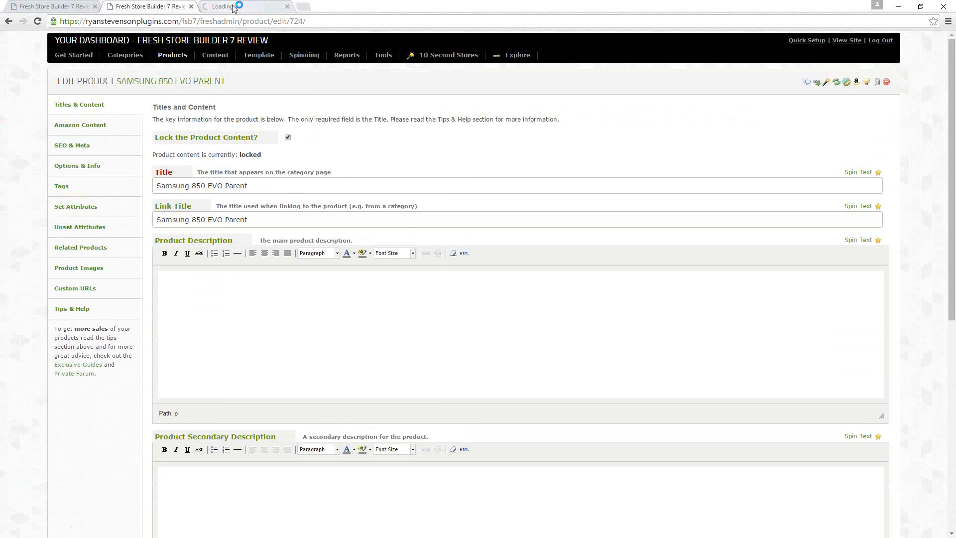
{"action": "left_click", "coordinate": [233, 6]}
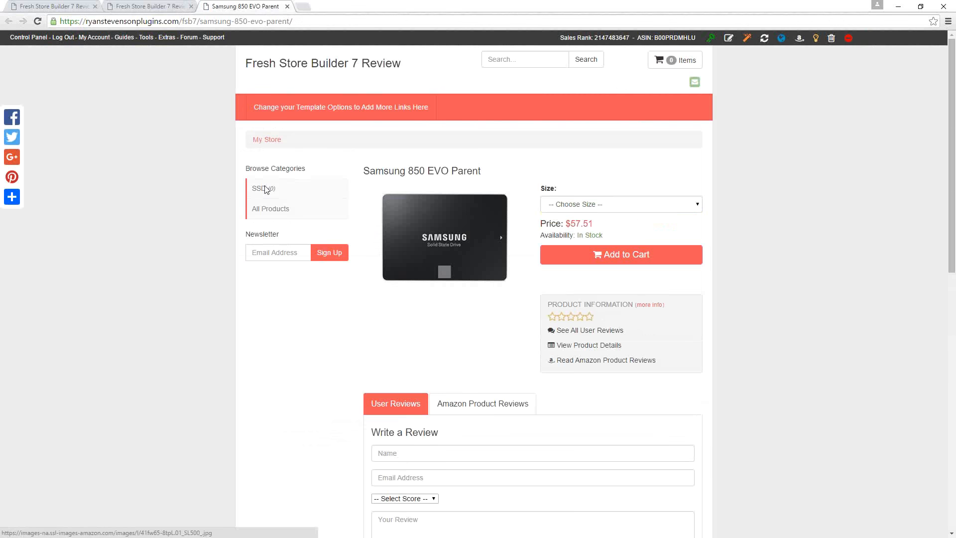
- Examine the size variations on the product's store page by choosing 250 GB and 120 GB, and check its title
{"action": "left_click", "coordinate": [593, 205]}
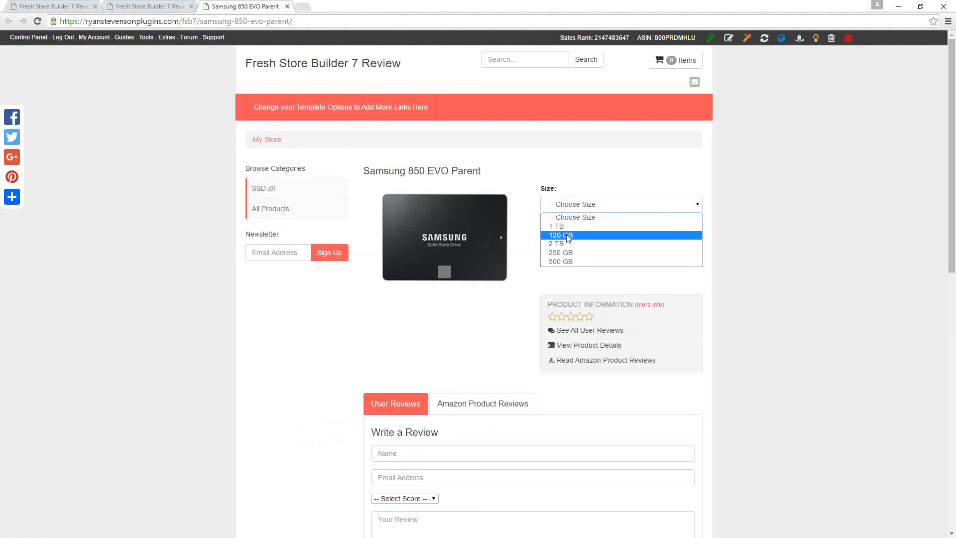
{"action": "left_click_drag", "start_coordinate": [587, 176], "coordinate": [710, 168]}
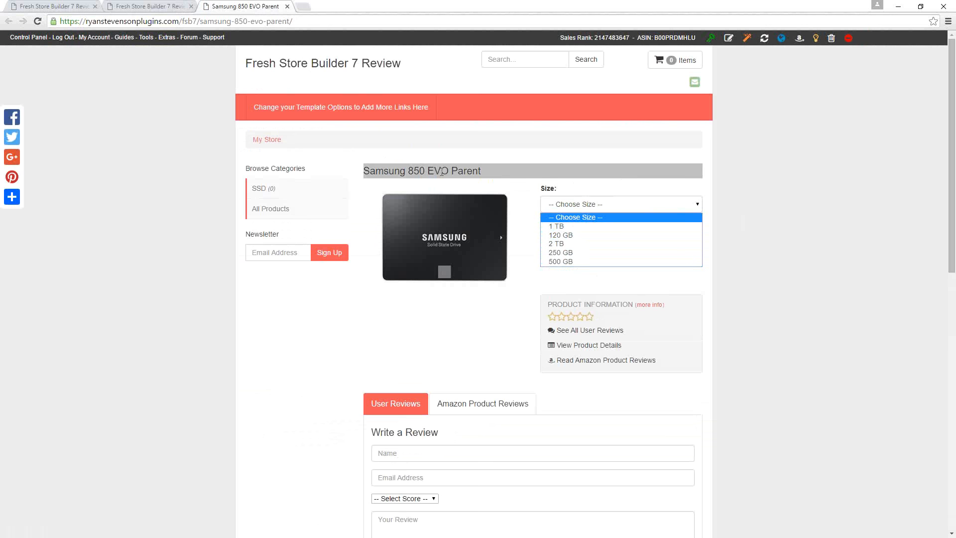
{"action": "left_click", "coordinate": [779, 218]}
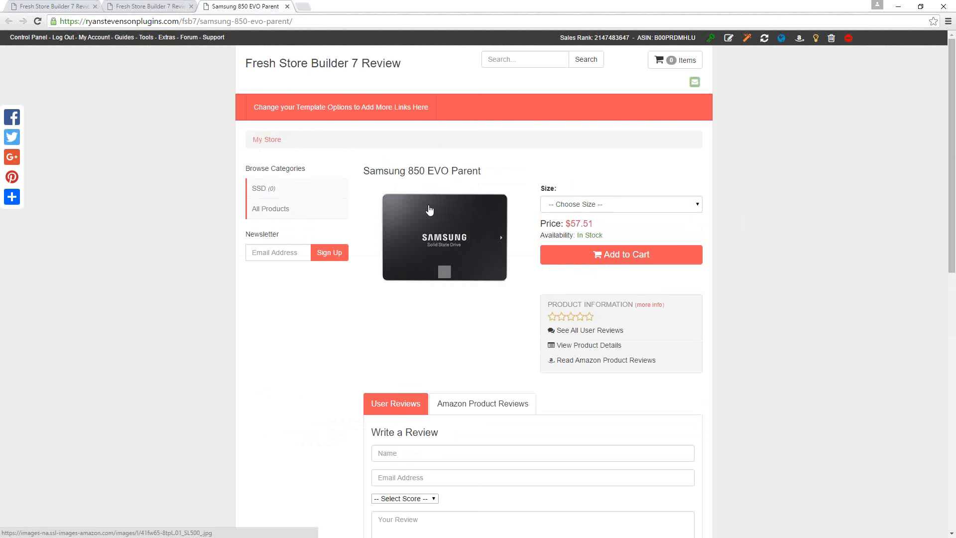
{"action": "left_click", "coordinate": [565, 205]}
{"action": "left_click", "coordinate": [556, 253]}
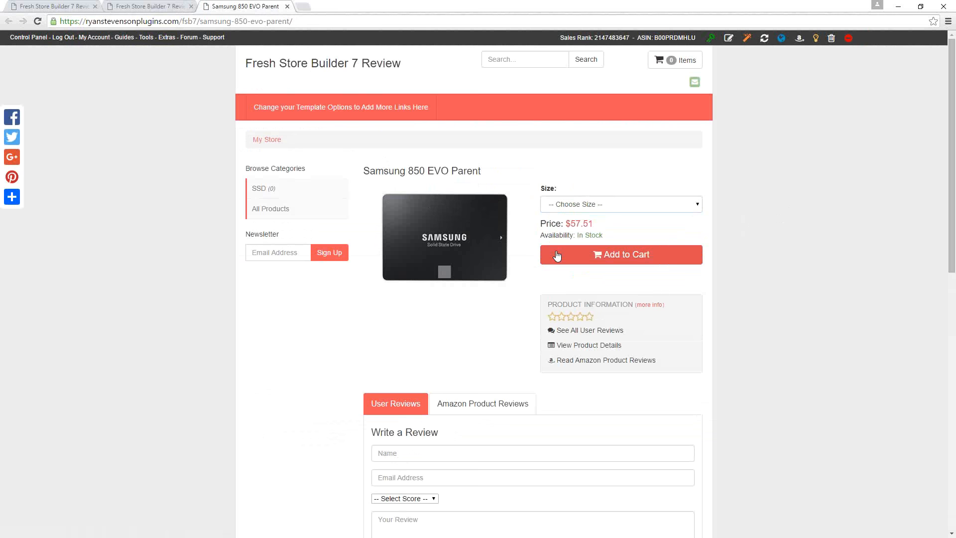
{"action": "left_click", "coordinate": [572, 205]}
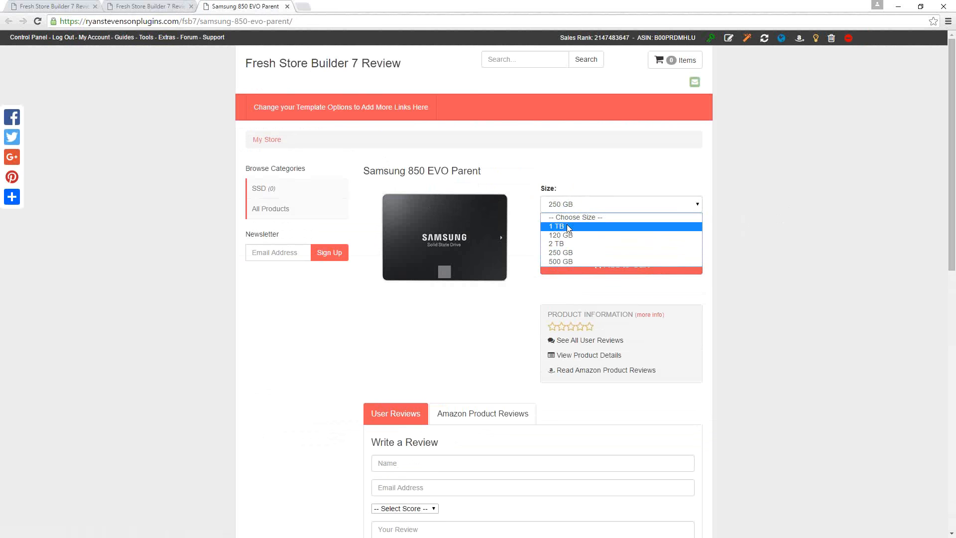
{"action": "left_click", "coordinate": [563, 235]}
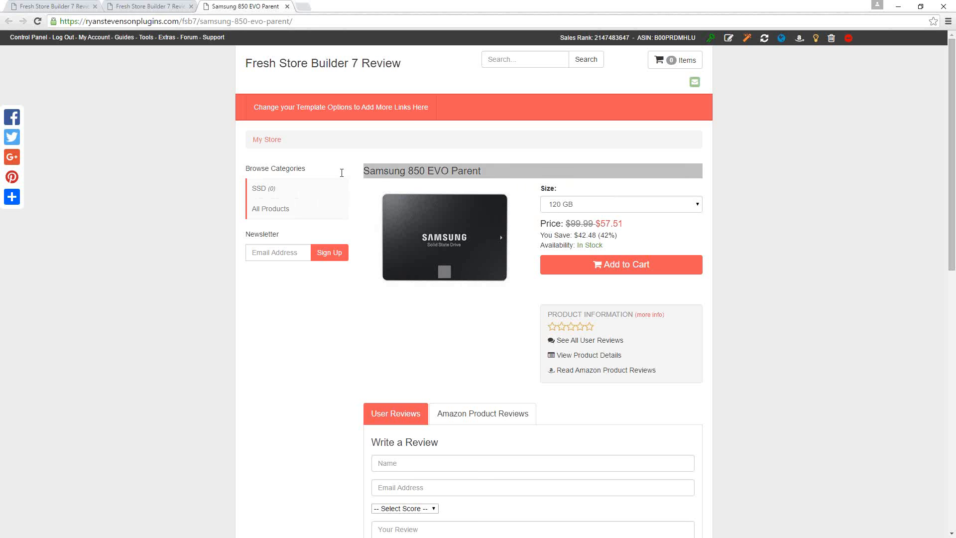
{"action": "left_click_drag", "start_coordinate": [483, 170], "coordinate": [361, 181]}
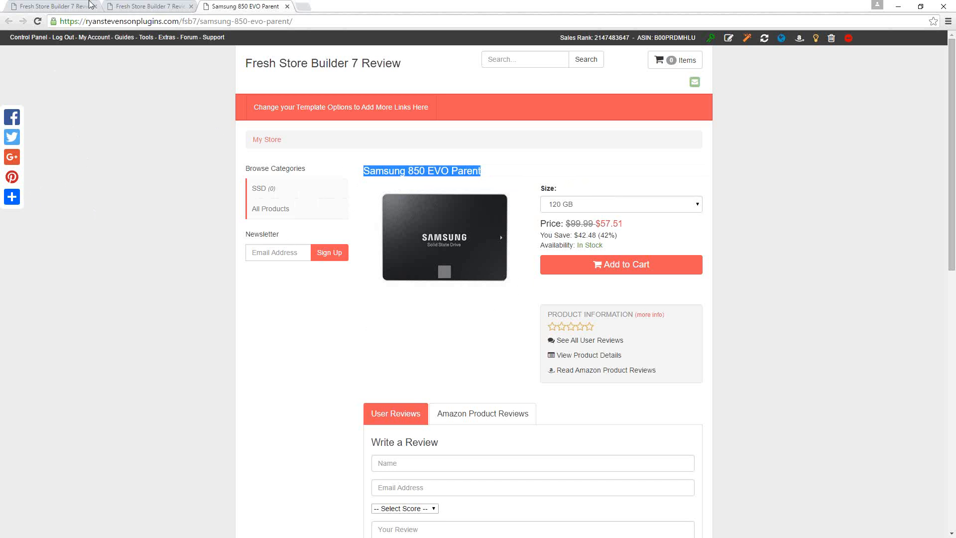
- Change the product title to "Samsung 850 EVO Solid State Drives" on the product's edit page
{"action": "left_click", "coordinate": [128, 7]}
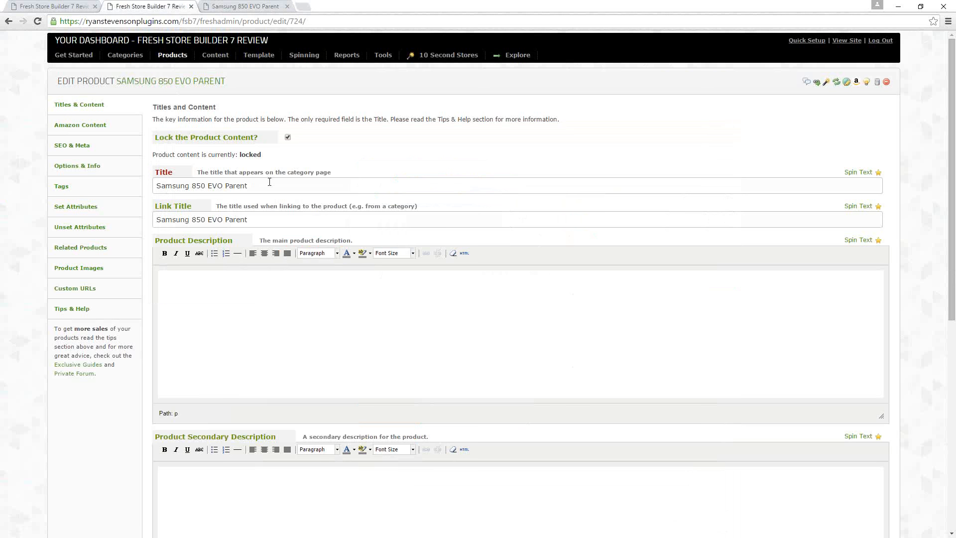
{"action": "left_click_drag", "start_coordinate": [248, 185], "coordinate": [222, 188]}
{"action": "type", "text": "Solid State Drives"}
- Replace the Link Title with a copy of the product title and save the product
{"action": "left_click_drag", "start_coordinate": [297, 187], "coordinate": [149, 192]}
{"action": "key", "text": "ctrl+c"}
{"action": "left_click_drag", "start_coordinate": [253, 220], "coordinate": [152, 220]}
{"action": "key", "text": "ctrl+v"}
{"action": "scroll", "coordinate": [373, 152], "scroll_direction": "down", "scroll_amount": 8}
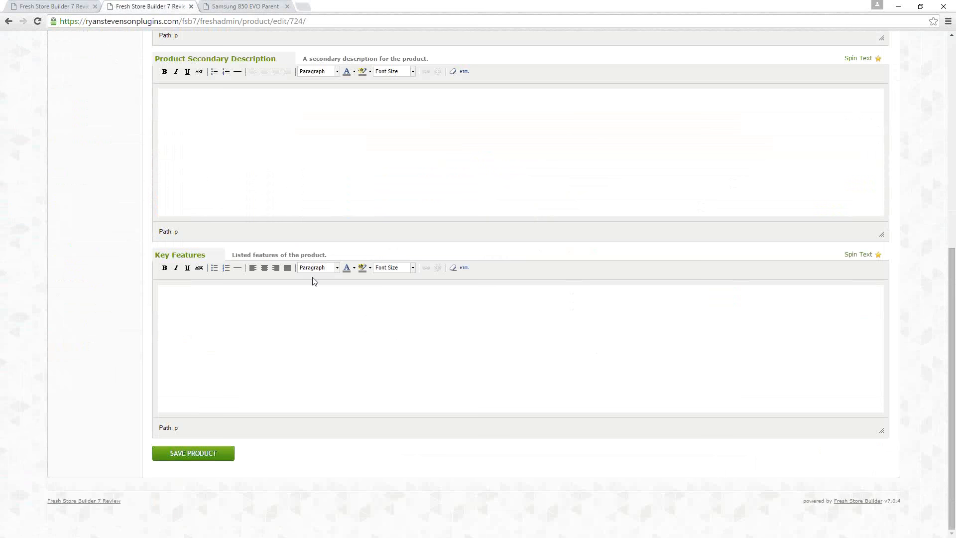
{"action": "left_click", "coordinate": [211, 463]}
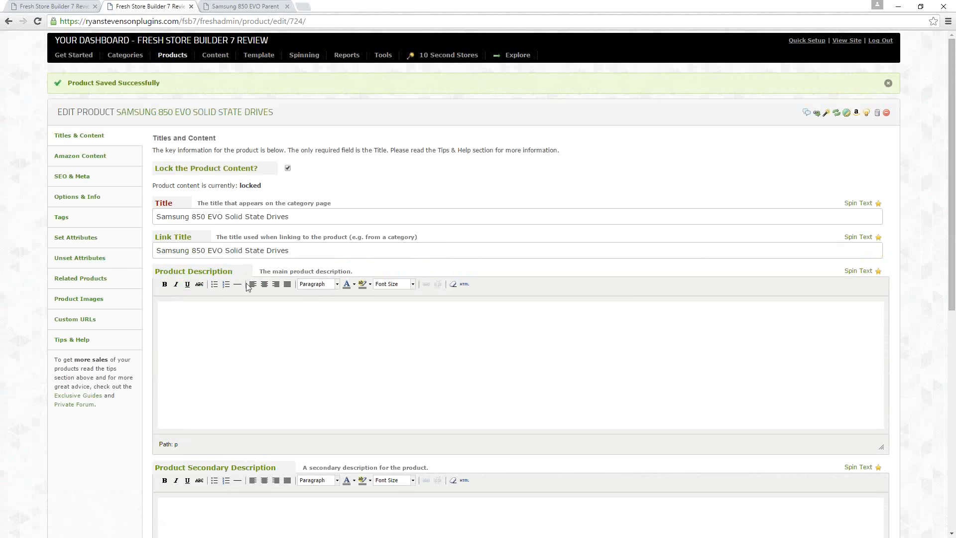
- Reload the product's store page to check its updated title
{"action": "left_click", "coordinate": [244, 7]}
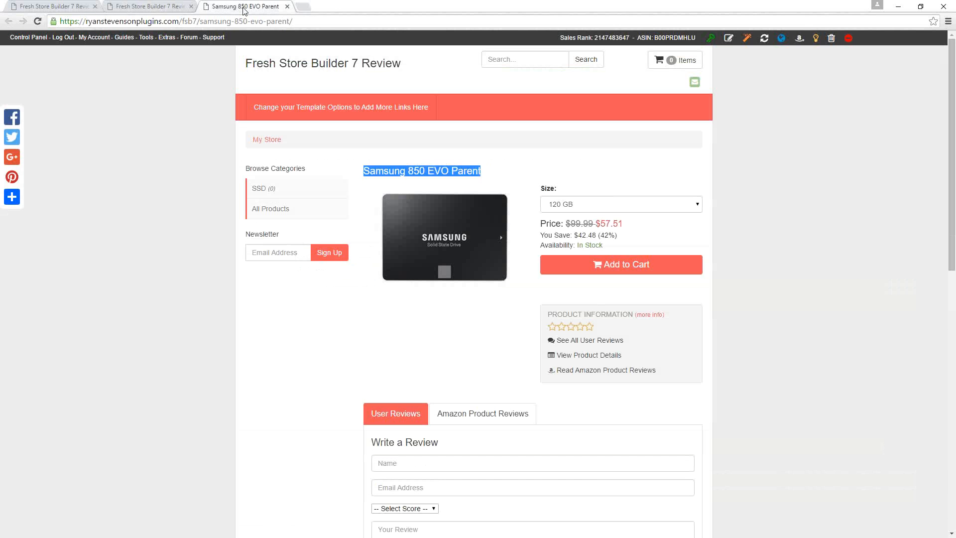
{"action": "left_click", "coordinate": [647, 145]}
{"action": "left_click", "coordinate": [37, 22]}
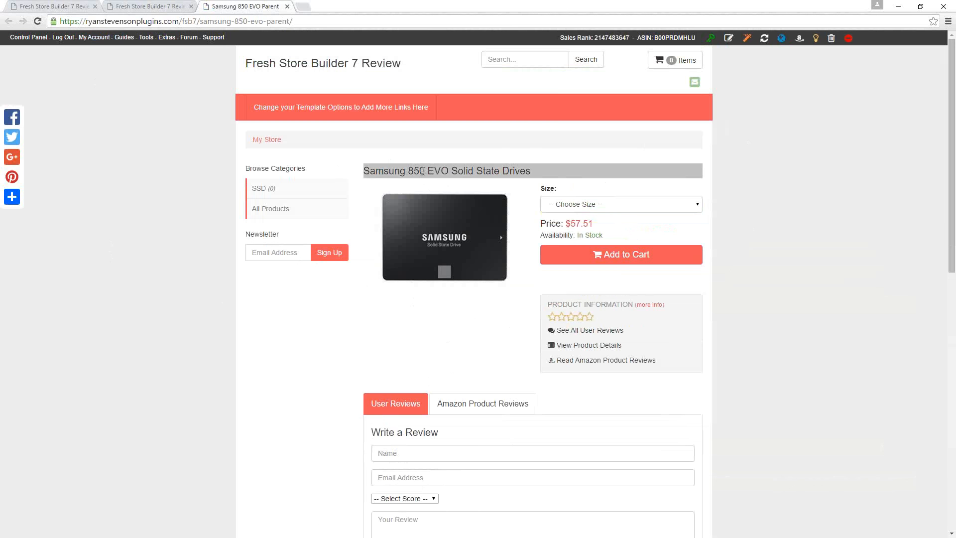
- Repeat the "samsung" search on the Post to Pinterest page and choose the Samsung 850 EVO product for a pin
{"action": "left_click", "coordinate": [46, 7]}
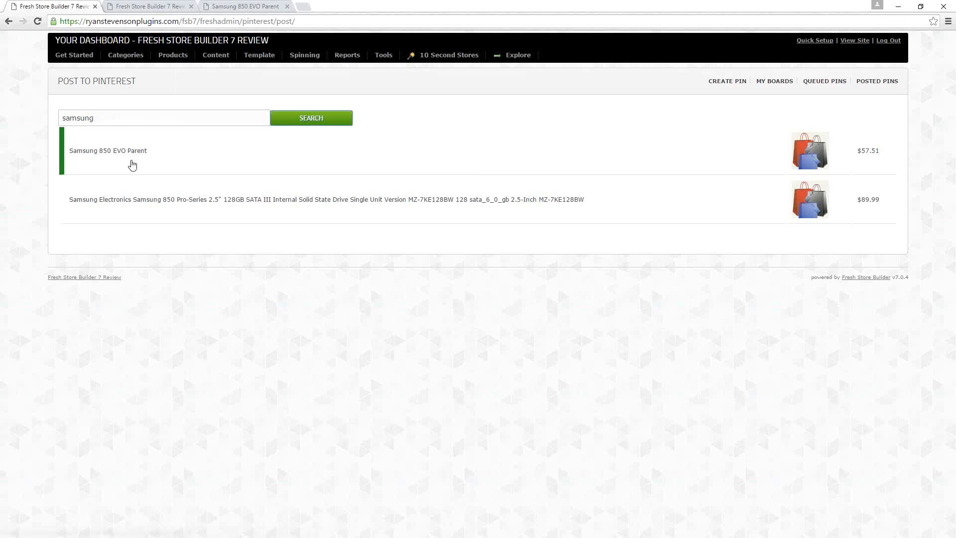
{"action": "left_click", "coordinate": [316, 122]}
{"action": "left_click", "coordinate": [90, 154]}
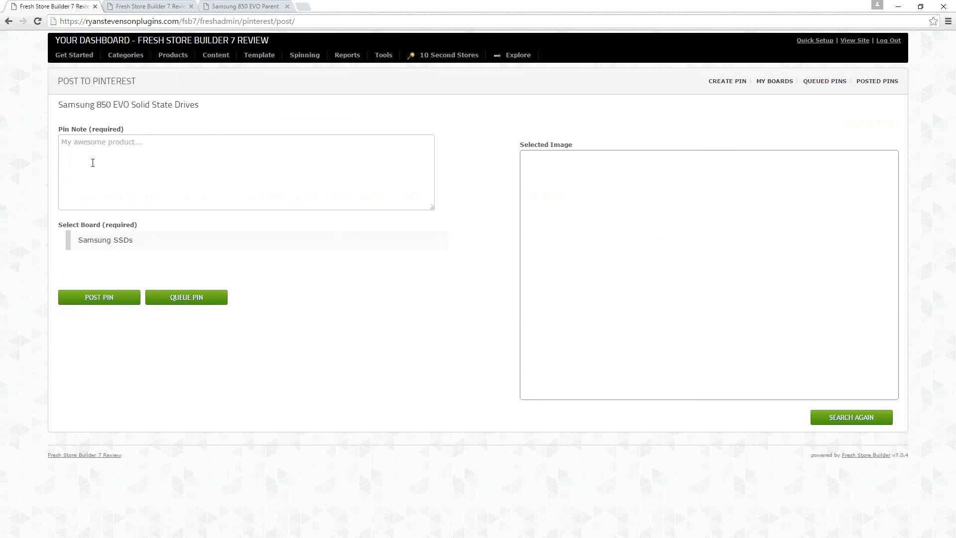
{"action": "left_click_drag", "start_coordinate": [221, 109], "coordinate": [45, 104]}
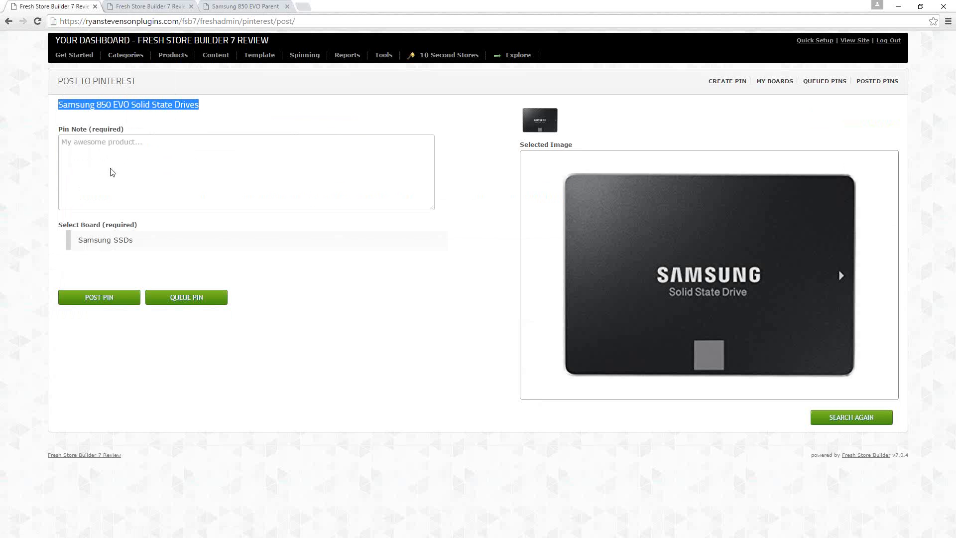
{"action": "left_click", "coordinate": [149, 247]}
- Return to the Pinterest product search, search for "samsung" and choose the Samsung 850 Pro-Series 128GB drive for the pin
{"action": "key", "text": "alt+Left"}
{"action": "left_click", "coordinate": [160, 117]}
{"action": "type", "text": "samsung"}
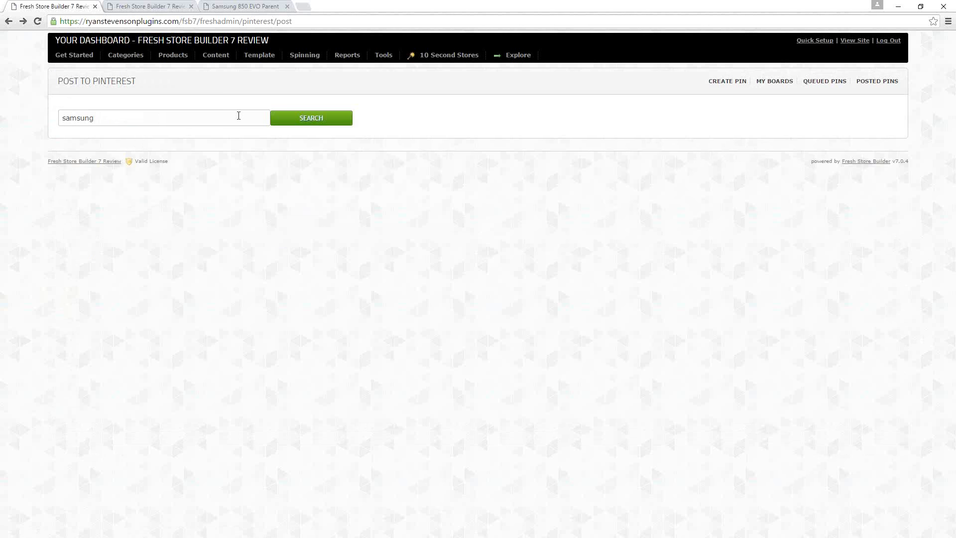
{"action": "left_click", "coordinate": [279, 120]}
{"action": "left_click", "coordinate": [144, 196]}
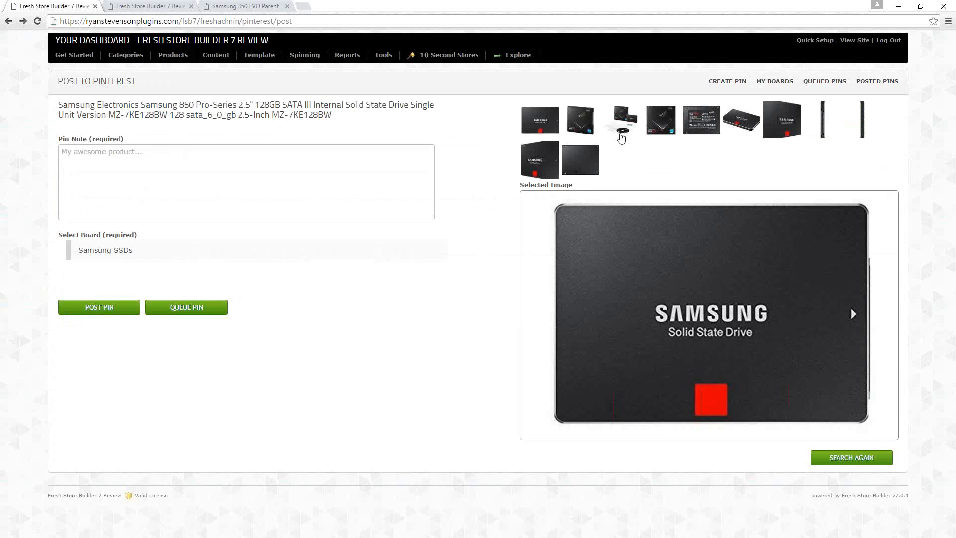
- Preview several of the drive's product images and select the angled 850 PRO retail box image for the pin
{"action": "left_click", "coordinate": [621, 137]}
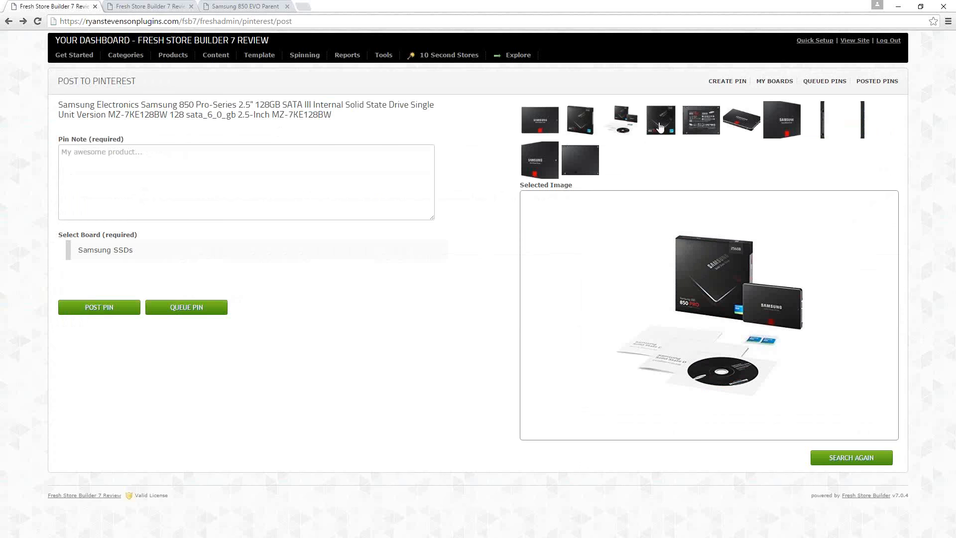
{"action": "left_click", "coordinate": [661, 127]}
{"action": "left_click", "coordinate": [704, 132]}
{"action": "left_click", "coordinate": [756, 130]}
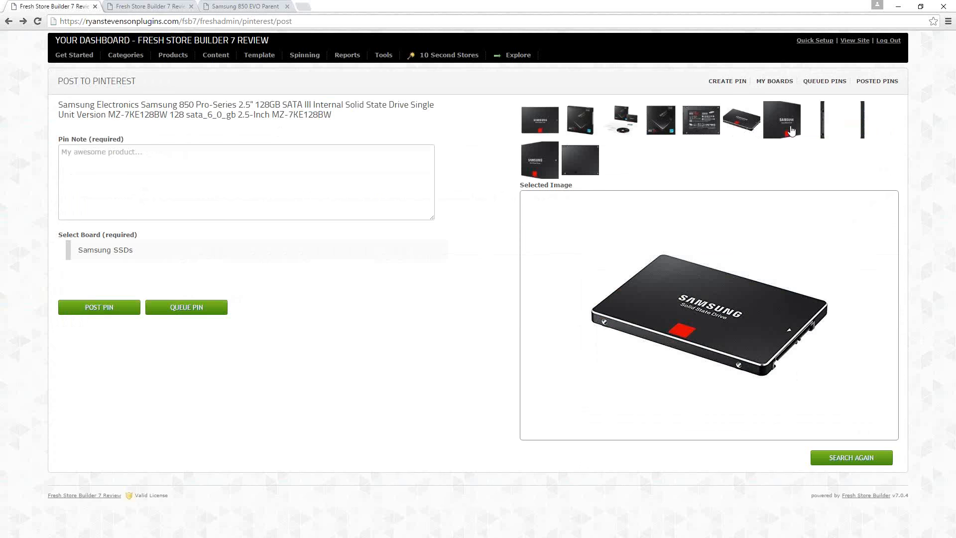
{"action": "left_click", "coordinate": [792, 131]}
{"action": "left_click", "coordinate": [584, 129]}
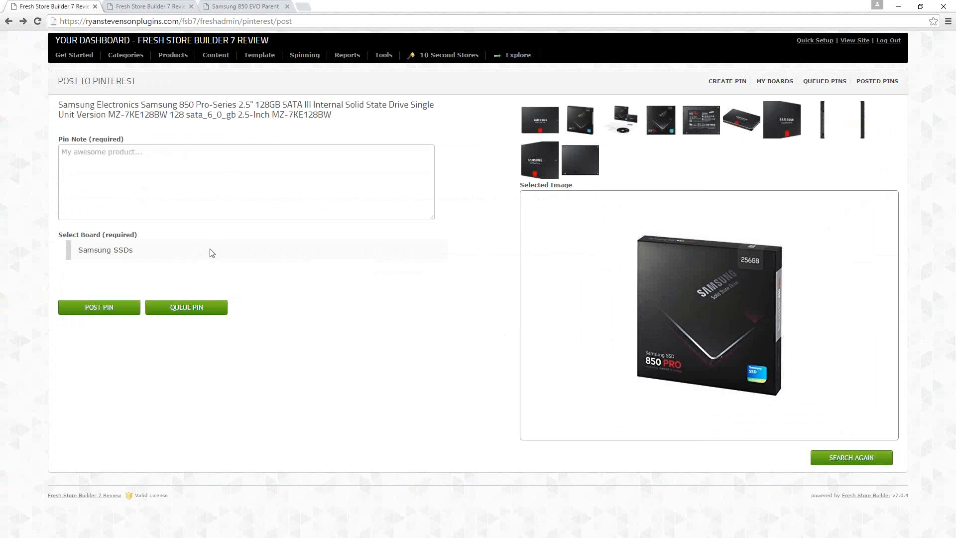
{"action": "left_click_drag", "start_coordinate": [333, 116], "coordinate": [45, 106]}
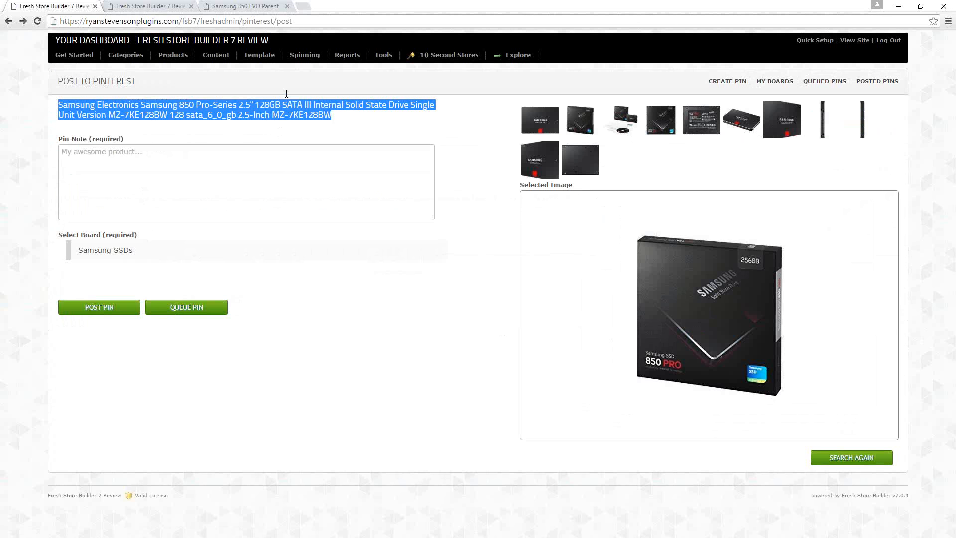
{"action": "left_click", "coordinate": [223, 131]}
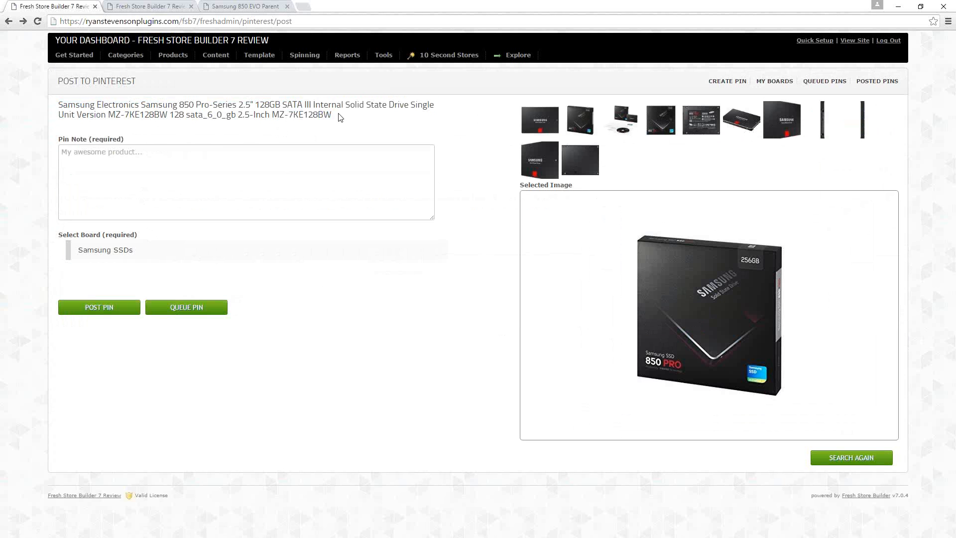
- Highlight the repeated MZ-7KE128BW model numbers in the 850 Pro-Series product title to examine its wording
{"action": "left_click_drag", "start_coordinate": [332, 116], "coordinate": [272, 115]}
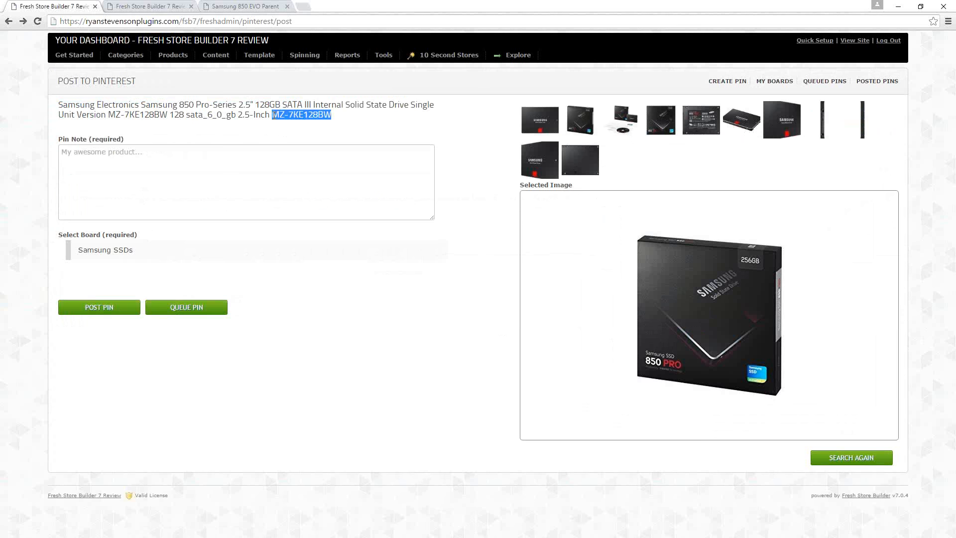
{"action": "left_click_drag", "start_coordinate": [167, 115], "coordinate": [110, 114]}
{"action": "left_click", "coordinate": [262, 196]}
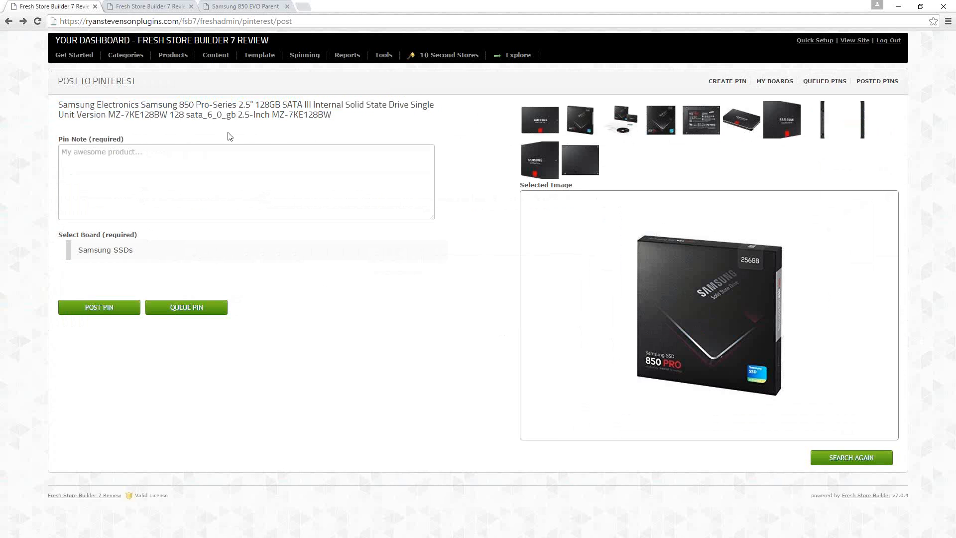
- Return to the Post to Pinterest product search, search for "samsung" and choose Samsung 850 EVO Solid State Drives for the pin
{"action": "key", "text": "alt+Left"}
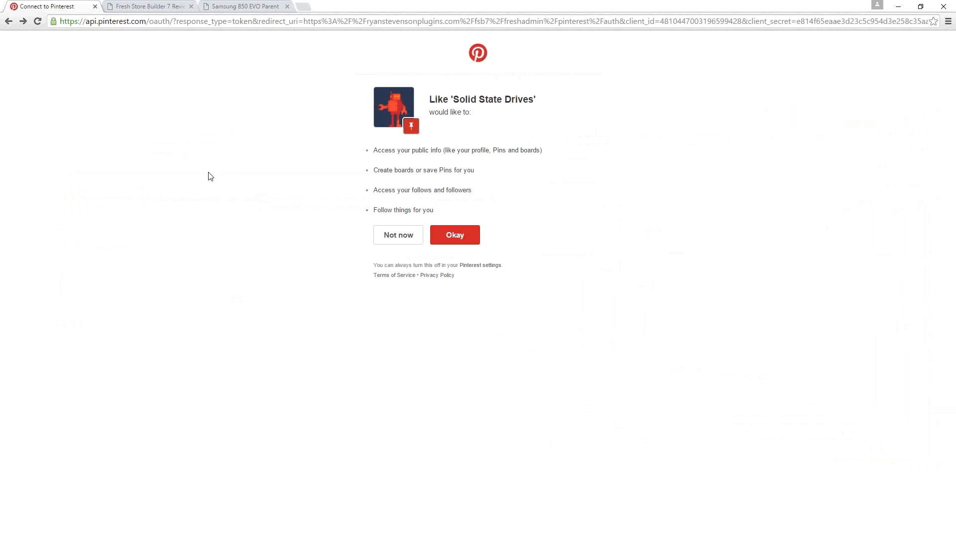
{"action": "key", "text": "alt+Left"}
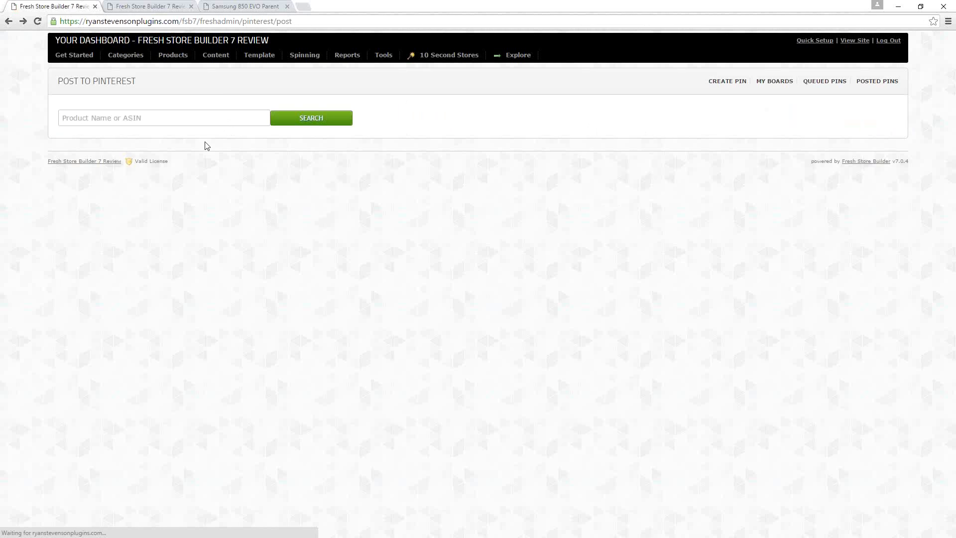
{"action": "mouse_move", "coordinate": [207, 146]}
{"action": "mouse_move", "coordinate": [215, 56]}
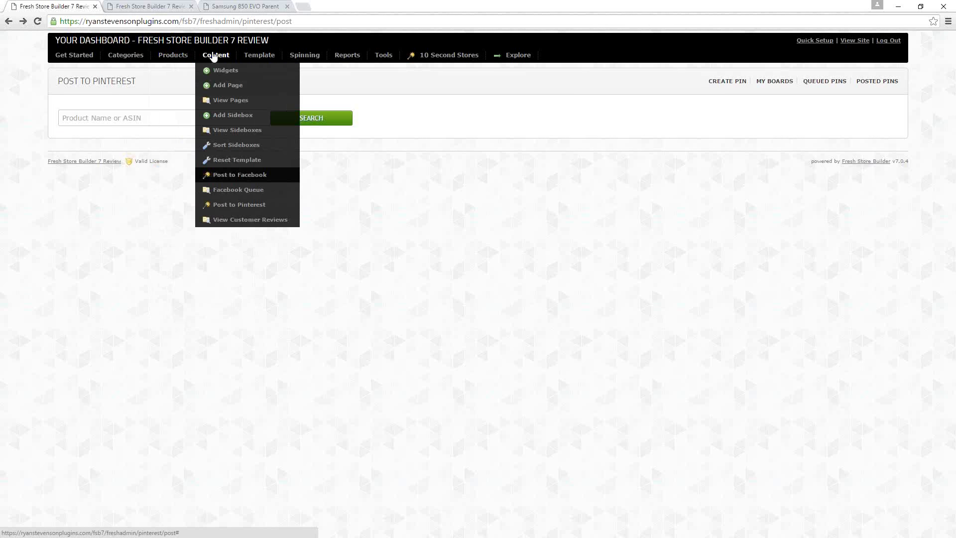
{"action": "left_click", "coordinate": [231, 206]}
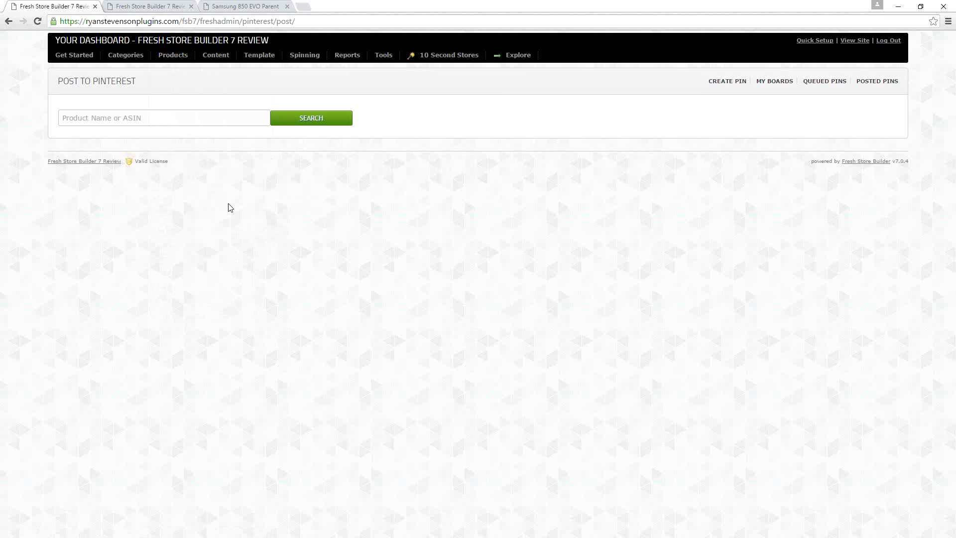
{"action": "left_click", "coordinate": [95, 118]}
{"action": "type", "text": "samsung"}
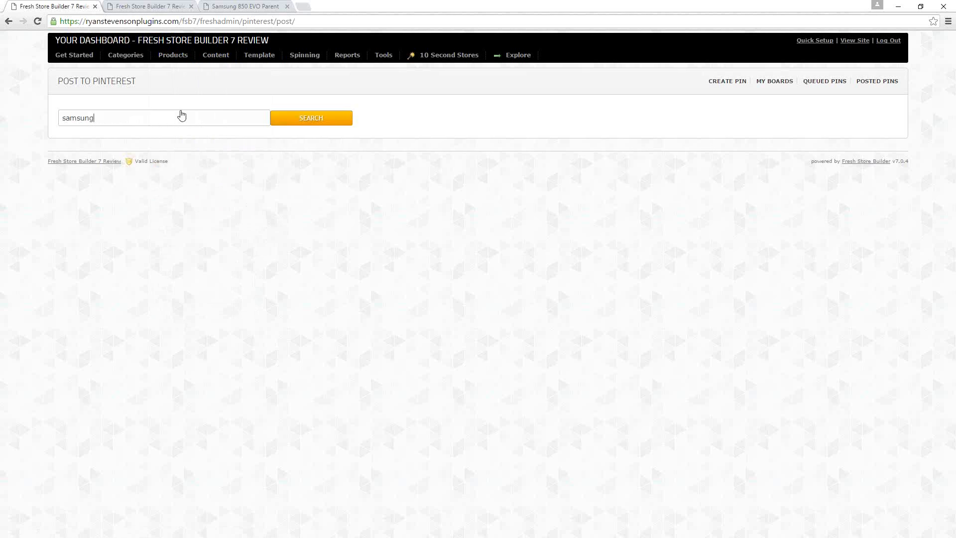
{"action": "left_click", "coordinate": [282, 119]}
{"action": "left_click", "coordinate": [144, 155]}
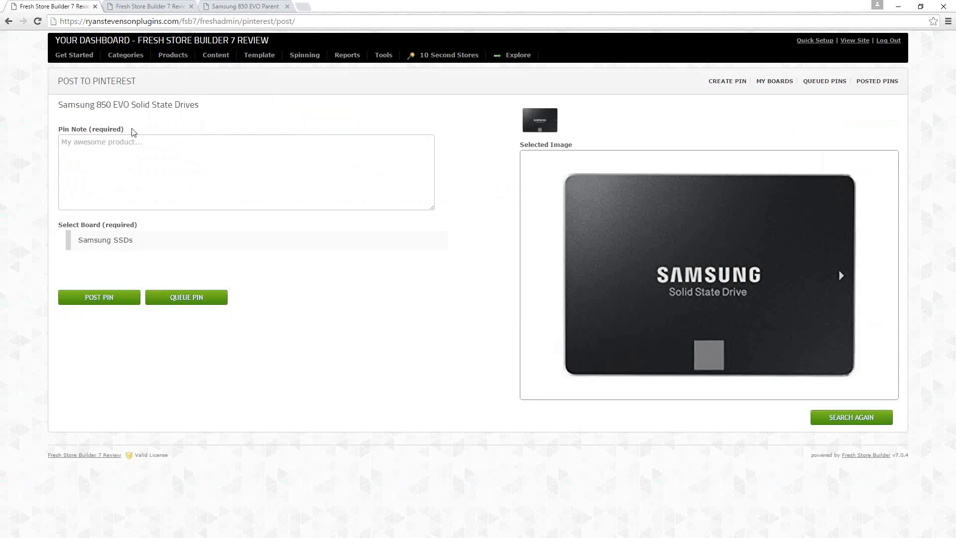
- Examine the 850 EVO pin form's product title, pin note field and board list
{"action": "left_click_drag", "start_coordinate": [59, 105], "coordinate": [256, 104]}
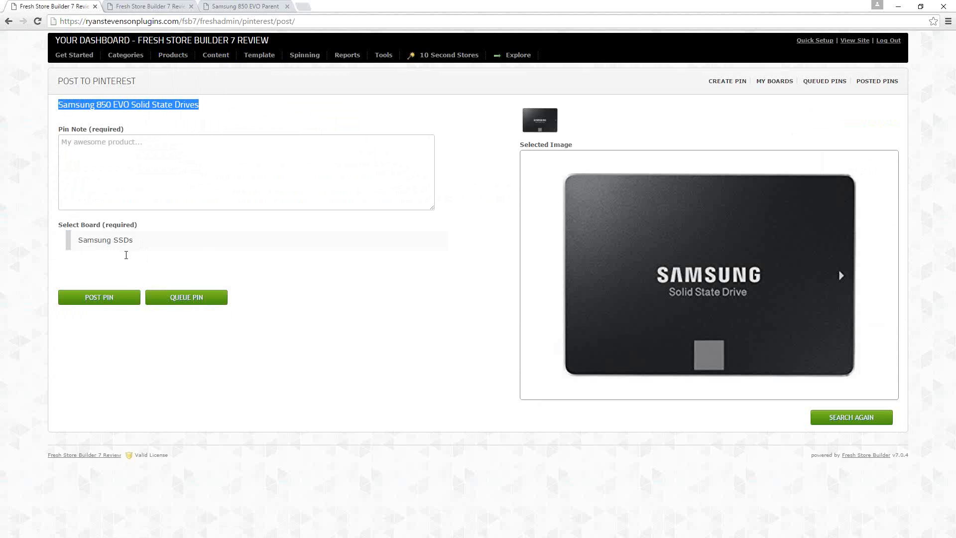
{"action": "left_click", "coordinate": [95, 147]}
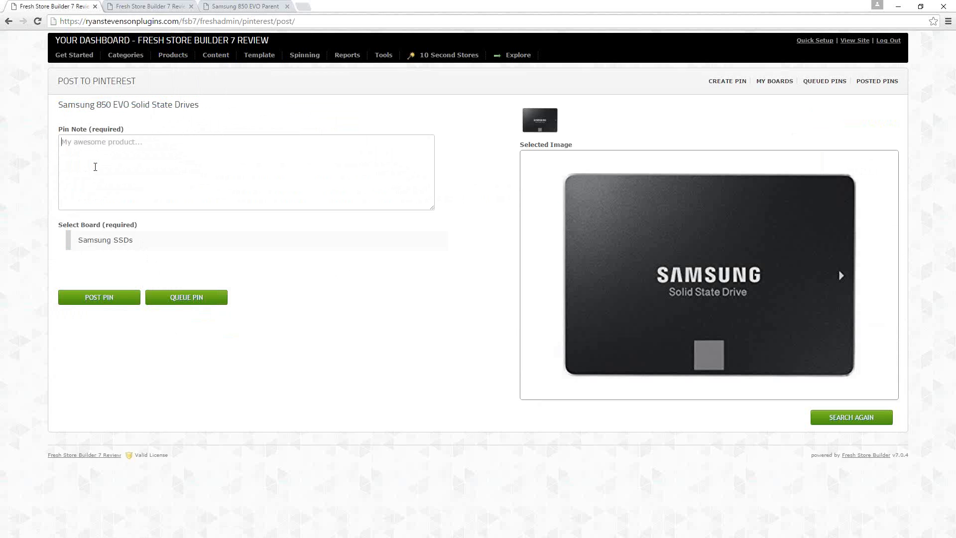
{"action": "left_click", "coordinate": [94, 248]}
- Show the store's Pinterest boards and view the Samsung SSDs board on Pinterest in a separate browser tab
{"action": "right_click", "coordinate": [768, 82]}
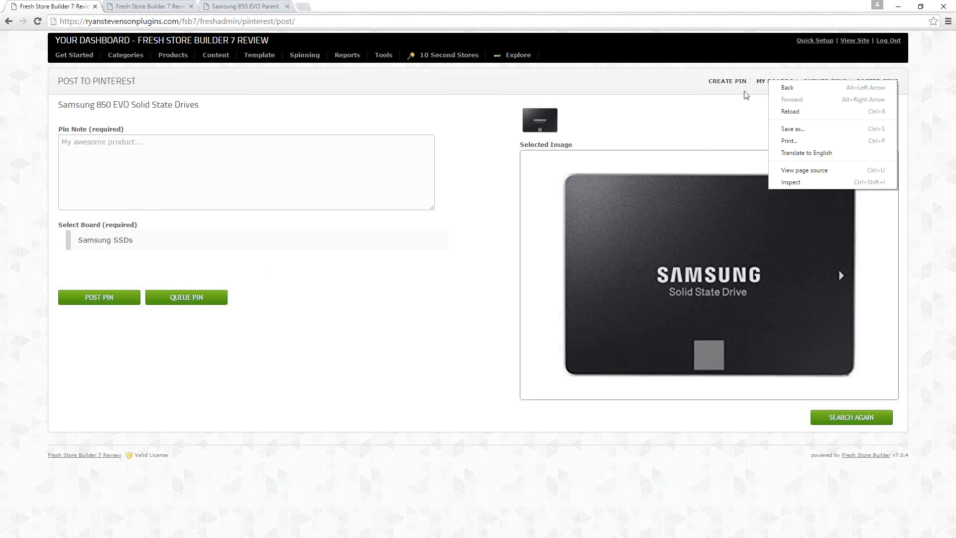
{"action": "left_click", "coordinate": [751, 96]}
{"action": "left_click", "coordinate": [771, 81]}
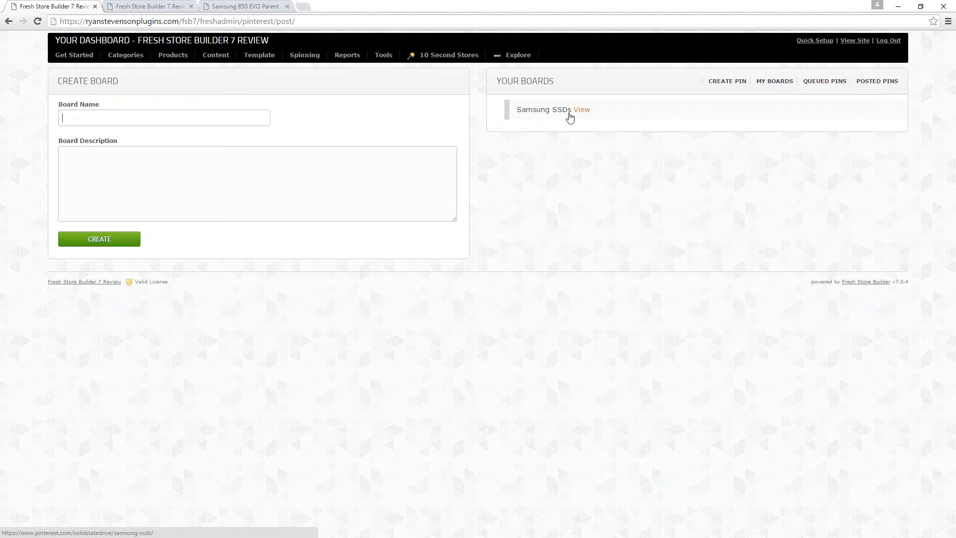
{"action": "right_click", "coordinate": [570, 116]}
{"action": "left_click", "coordinate": [598, 120]}
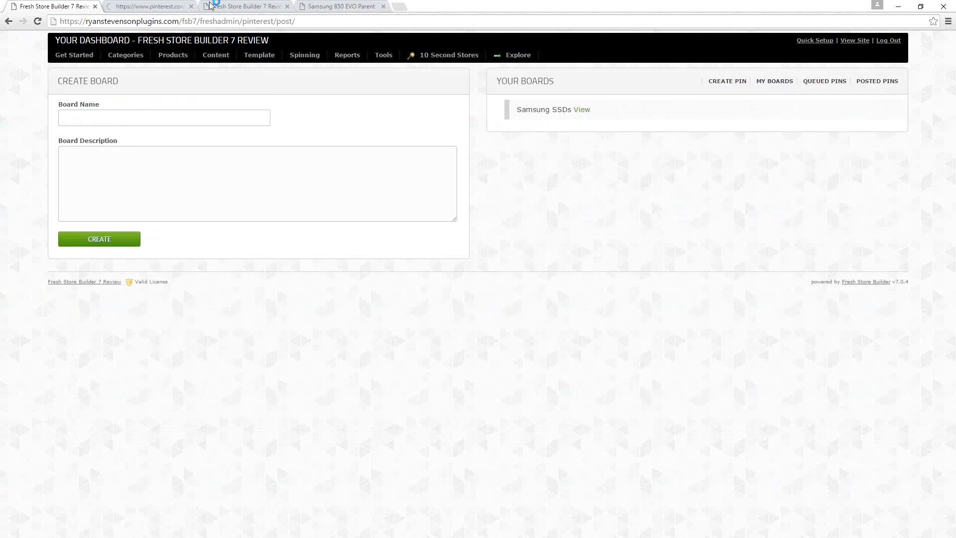
{"action": "left_click", "coordinate": [128, 8]}
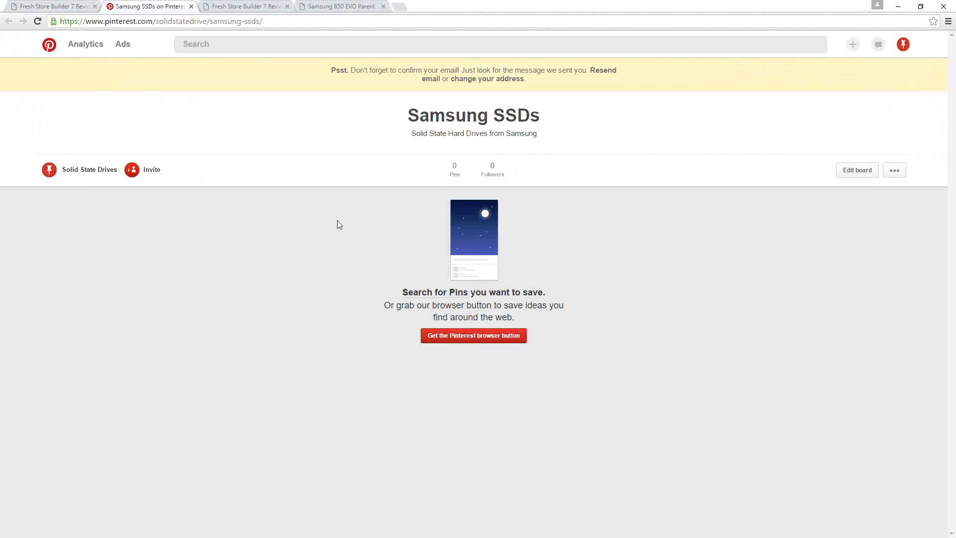
- Go back to the store dashboard, restart Post to Pinterest, search for "samsung" and choose Samsung 850 EVO Solid State Drives
{"action": "left_click", "coordinate": [55, 10]}
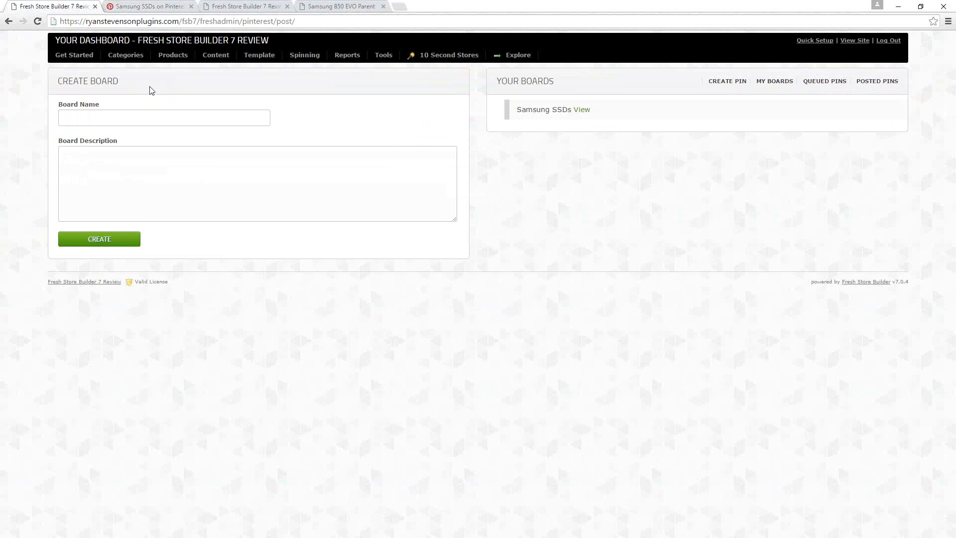
{"action": "mouse_move", "coordinate": [208, 68]}
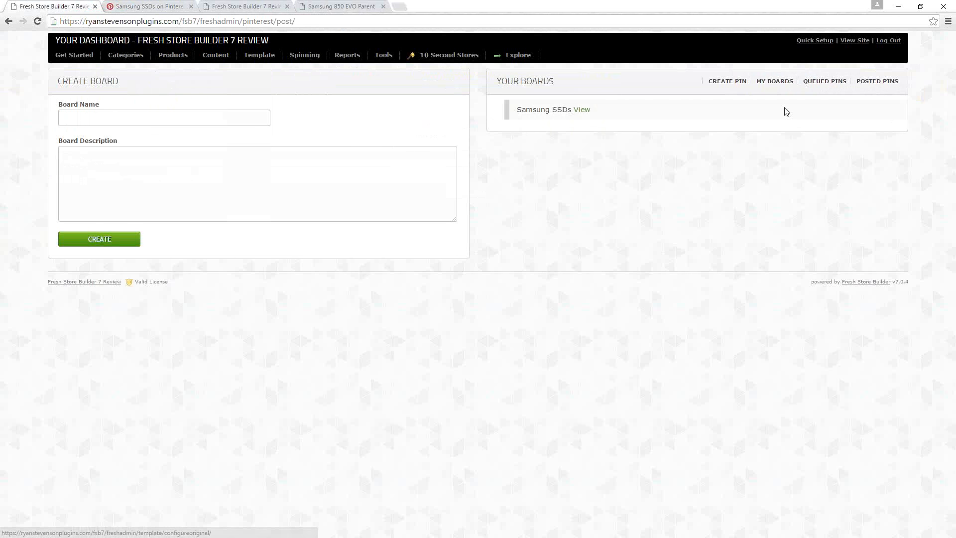
{"action": "left_click", "coordinate": [731, 82]}
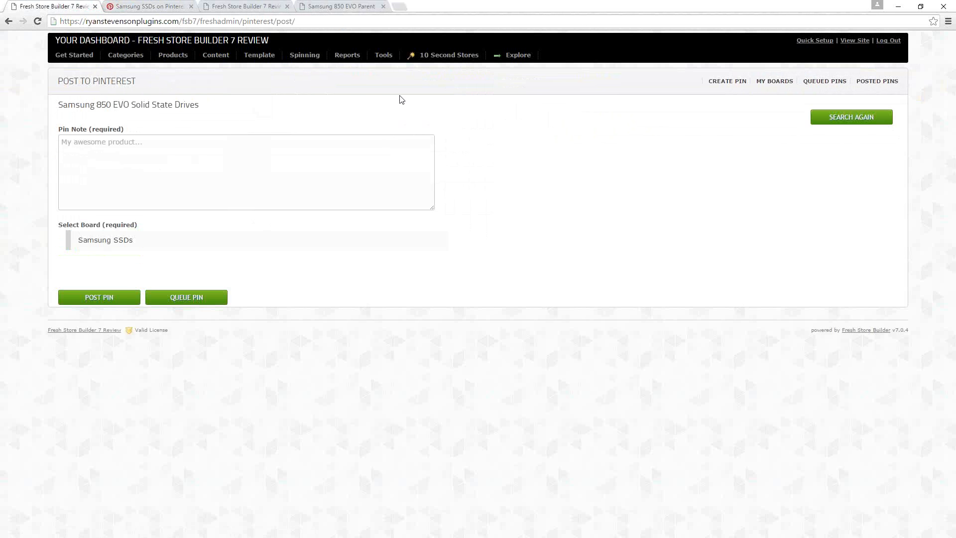
{"action": "mouse_move", "coordinate": [214, 58]}
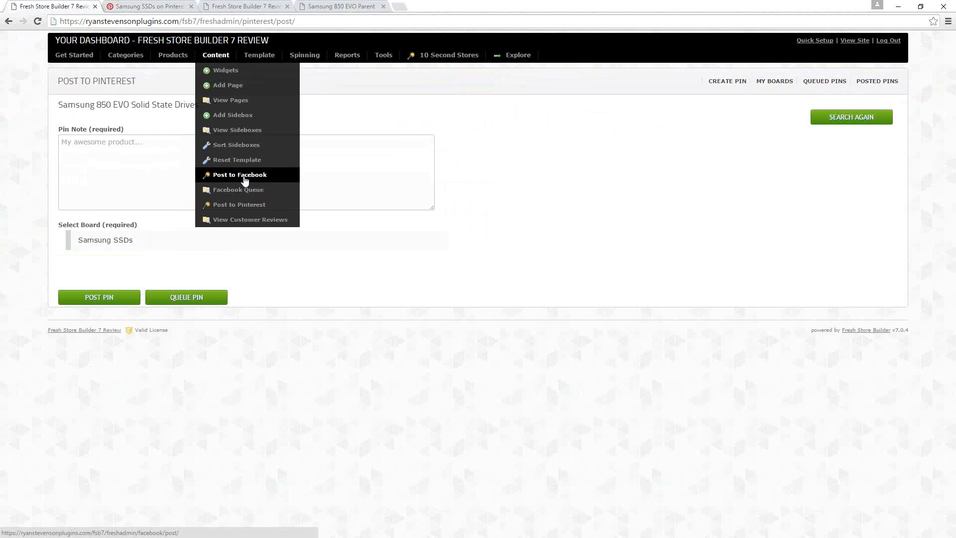
{"action": "left_click", "coordinate": [232, 210]}
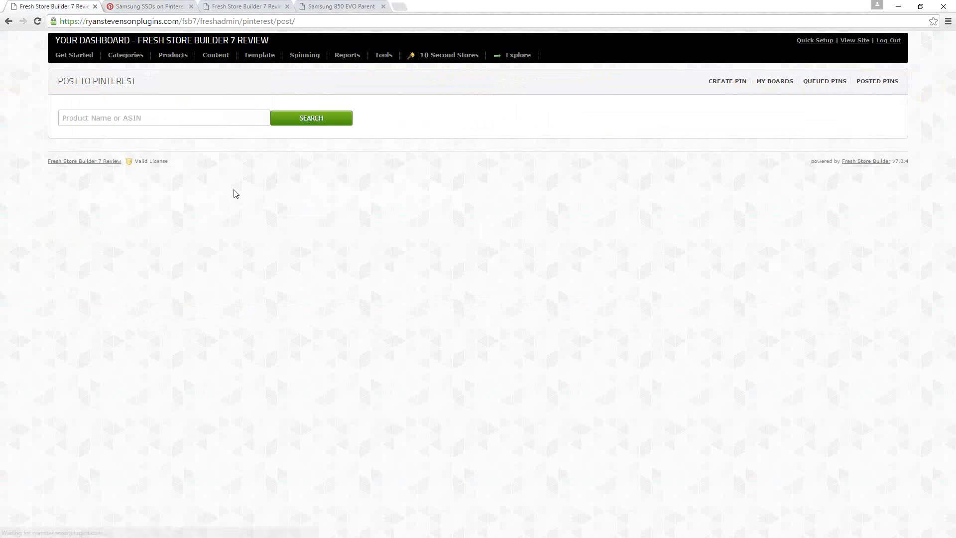
{"action": "type", "text": "samsung"}
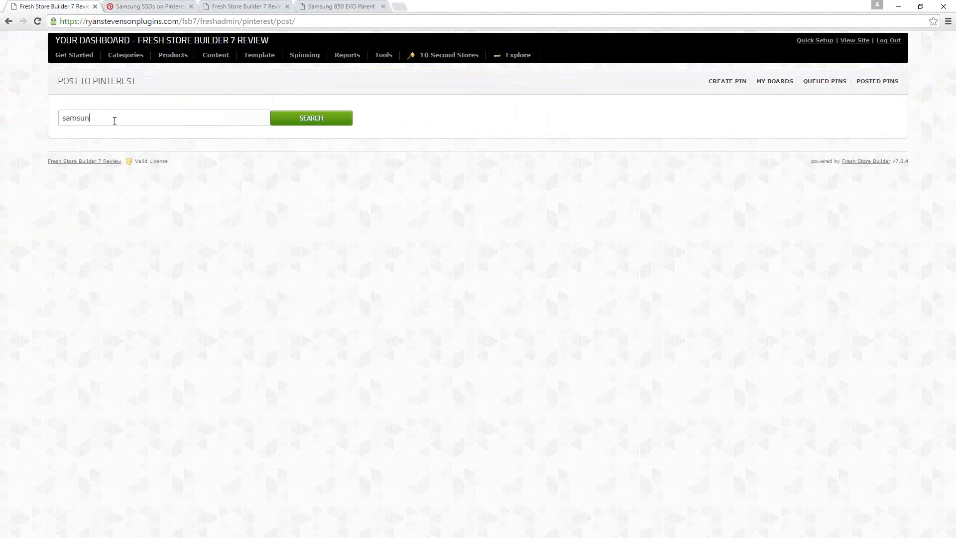
{"action": "left_click", "coordinate": [311, 120]}
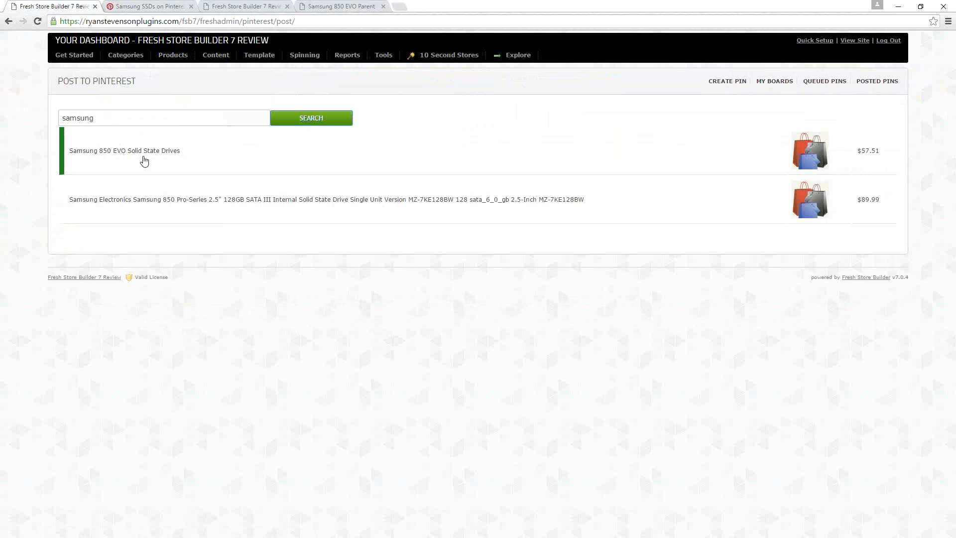
{"action": "left_click", "coordinate": [139, 154]}
- Start the pin note with "One of the highest quality brands of SSDs is Samsung, and the 850 EVO line is among their most modern drives available."
{"action": "left_click", "coordinate": [148, 177]}
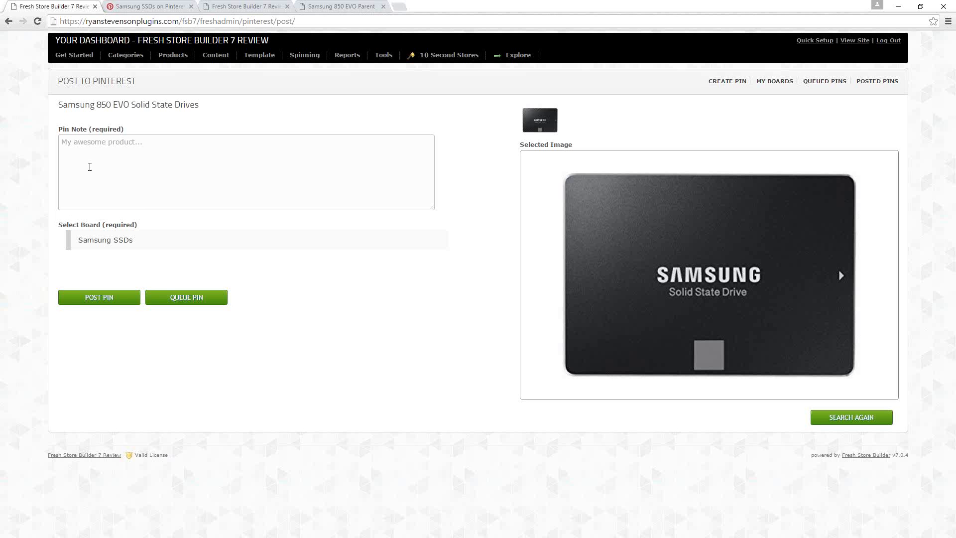
{"action": "type", "text": "One of the highest quality brands of"}
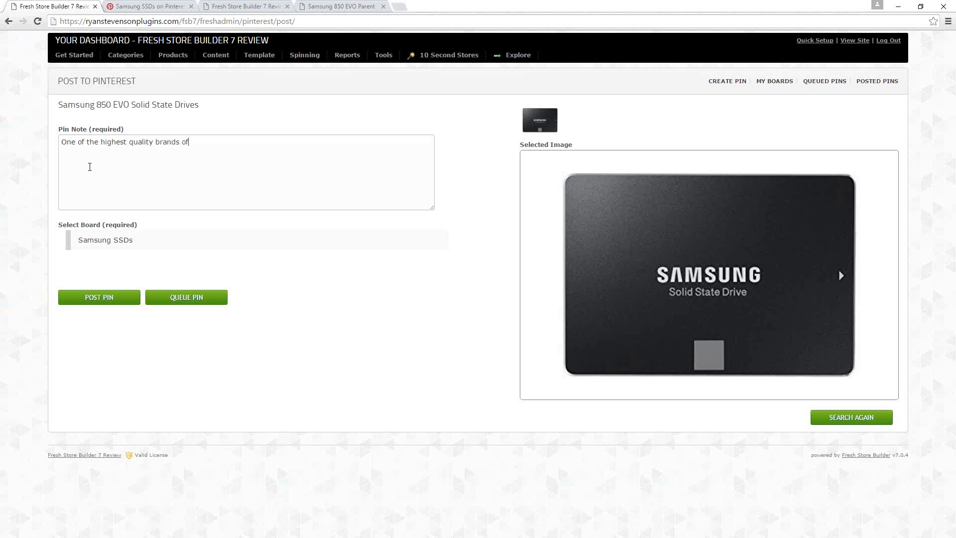
{"action": "type", "text": " SSDs is Samsung, and the 850 EVO line"}
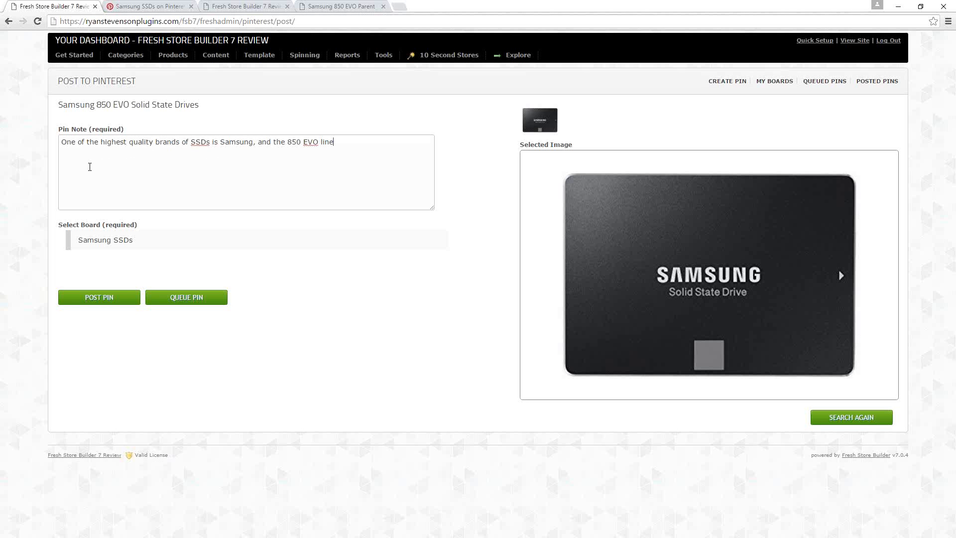
{"action": "type", "text": " is among their most m"}
{"action": "type", "text": "drives available."}
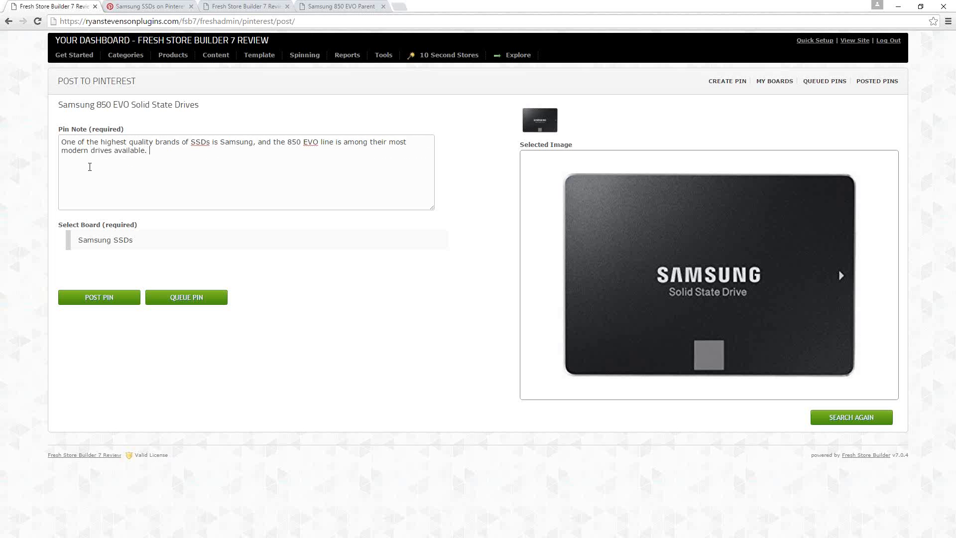
- Add a second sentence to the pin note: "Numerous size capacities are available."
{"action": "type", "text": "The"}
{"action": "key", "text": "BackSpace"}
{"action": "key", "text": "BackSpace"}
{"action": "key", "text": "BackSpace"}
{"action": "key", "text": "BackSpace"}
{"action": "type", "text": "Numerous size capacities"}
{"action": "type", "text": "are available."}
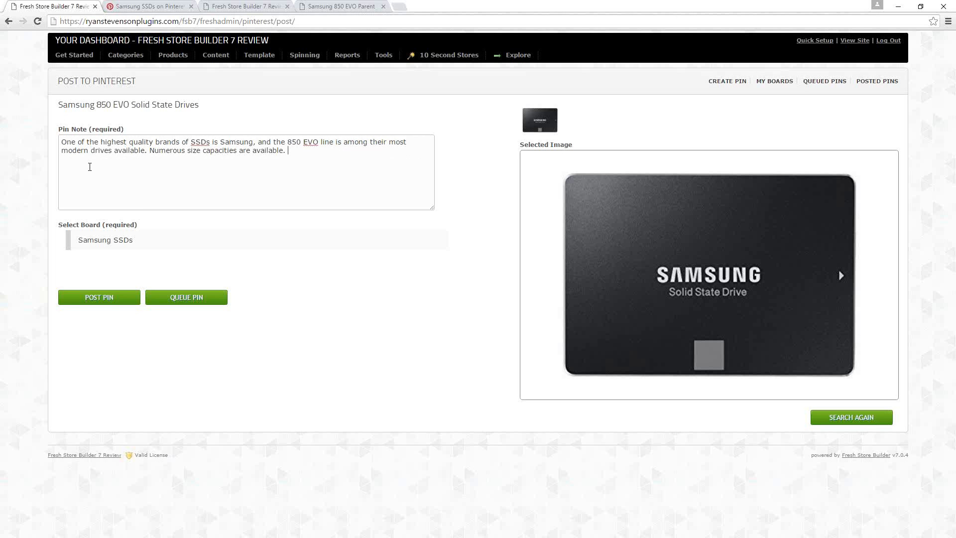
- End the note with "Click to find out how Samsung EVO can drastically speed up your computer.." and select the Samsung SSDs board
{"action": "type", "text": "Click to find out how"}
{"action": "type", "text": "Samsung EVO can "}
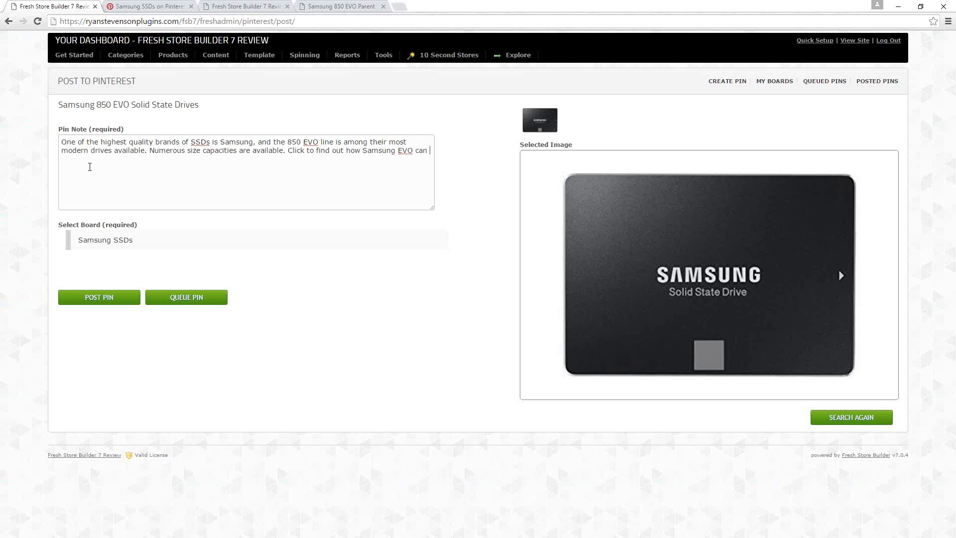
{"action": "type", "text": "drastically speed up your computer.."}
{"action": "left_click", "coordinate": [99, 240]}
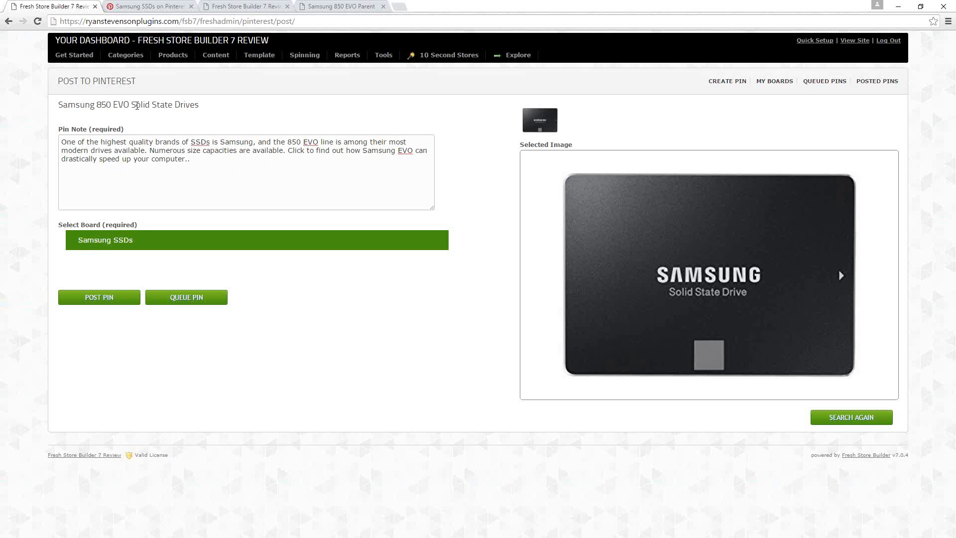
- Review the finished pin note, highlighting its closing call-to-action sentence
{"action": "double_click", "coordinate": [200, 143]}
{"action": "left_click", "coordinate": [188, 160]}
{"action": "key", "text": "shift+Left"}
{"action": "key", "text": "shift+Left"}
{"action": "left_click_drag", "start_coordinate": [245, 155], "coordinate": [288, 151]}
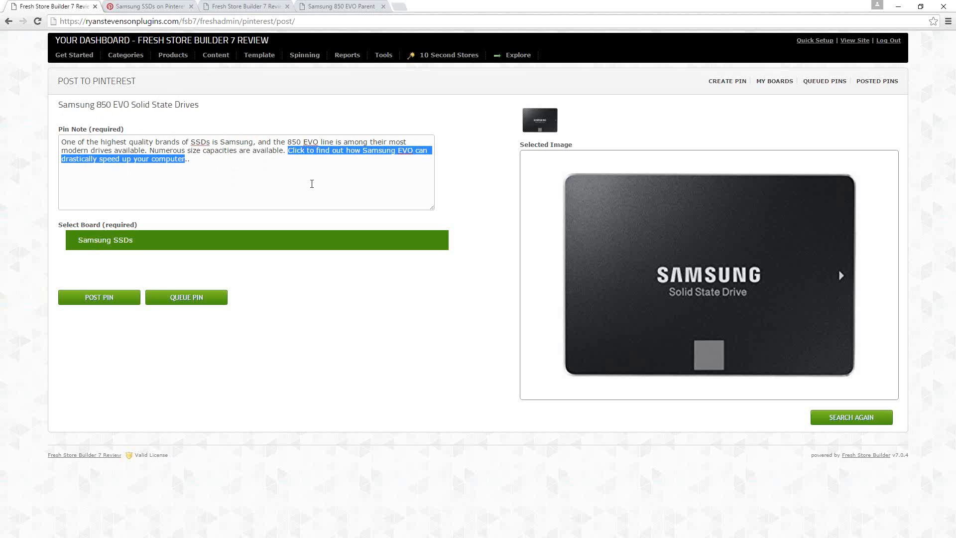
{"action": "left_click", "coordinate": [307, 174]}
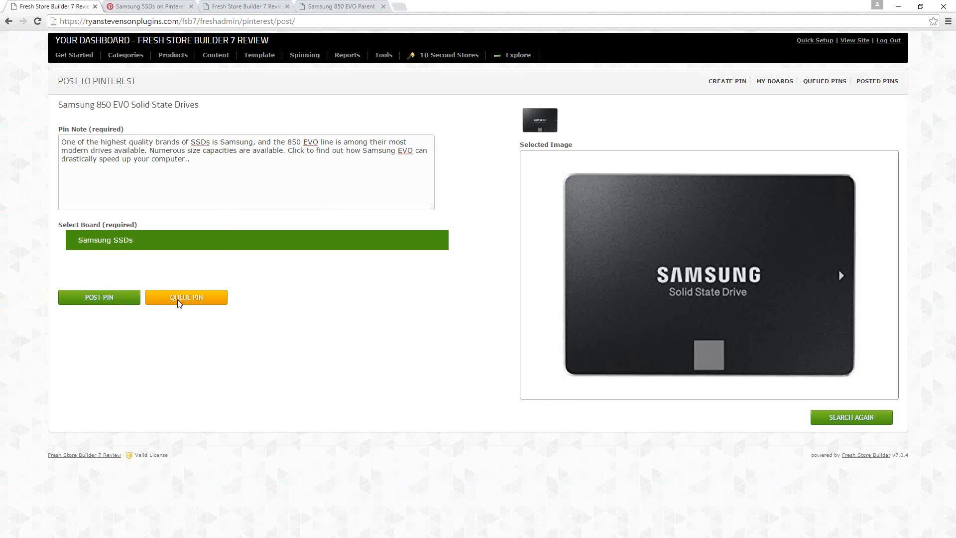
- Open Change Parameters in a separate browser tab and examine the Pinterest automatic posting settings
{"action": "mouse_move", "coordinate": [383, 59]}
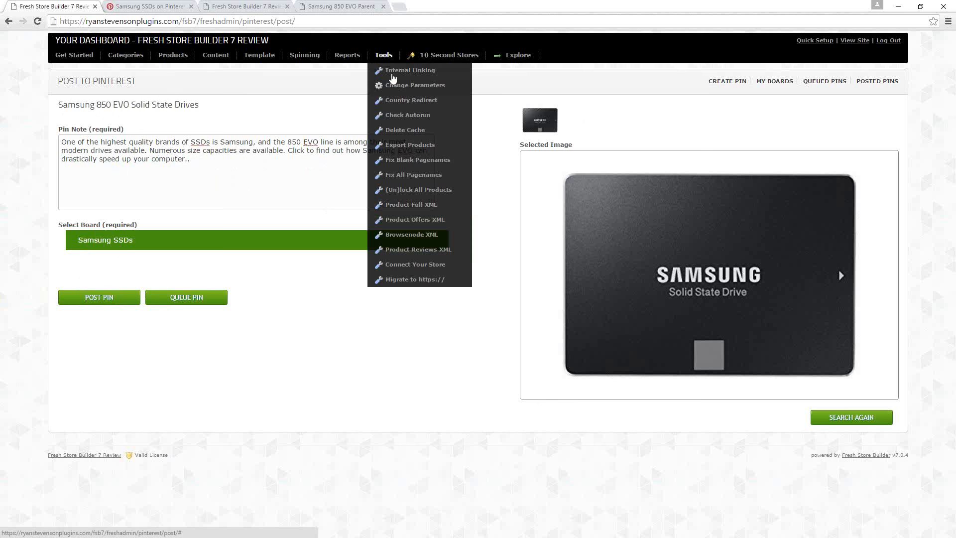
{"action": "right_click", "coordinate": [401, 86]}
{"action": "key", "text": "Escape"}
{"action": "middle_click", "coordinate": [429, 99]}
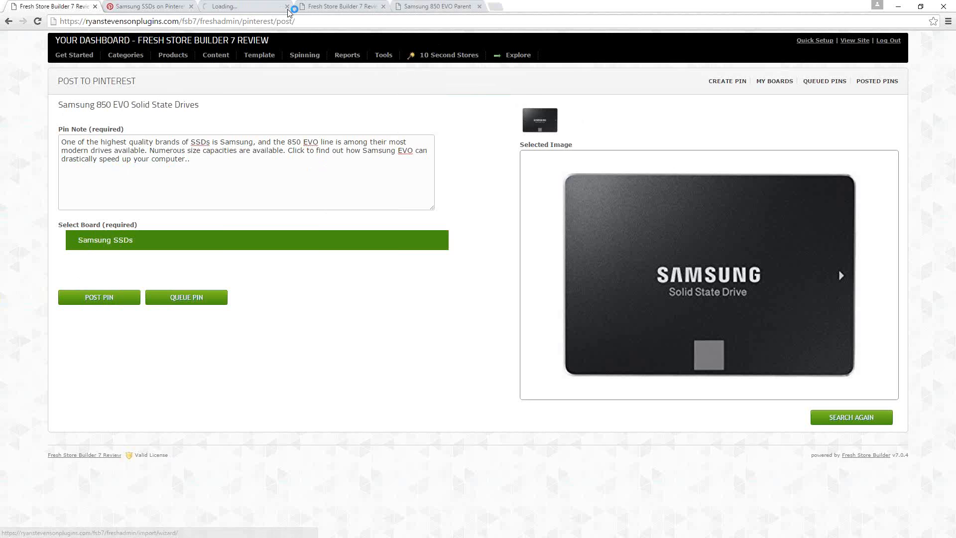
{"action": "left_click", "coordinate": [240, 7]}
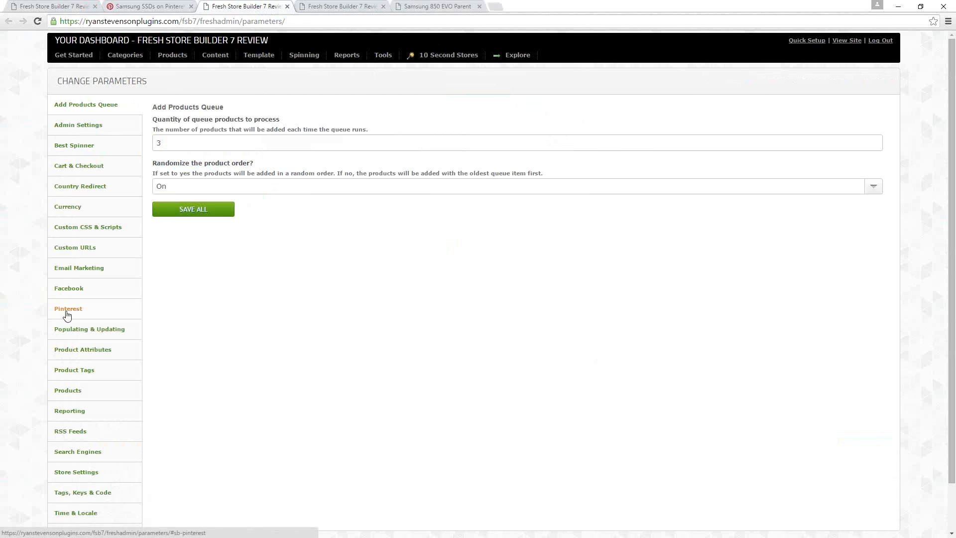
{"action": "left_click", "coordinate": [67, 311]}
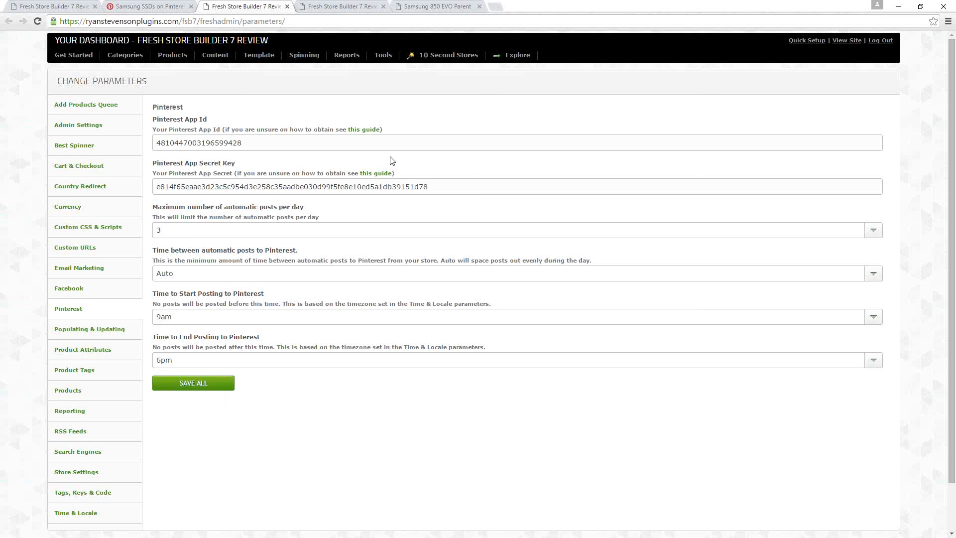
{"action": "left_click", "coordinate": [388, 60]}
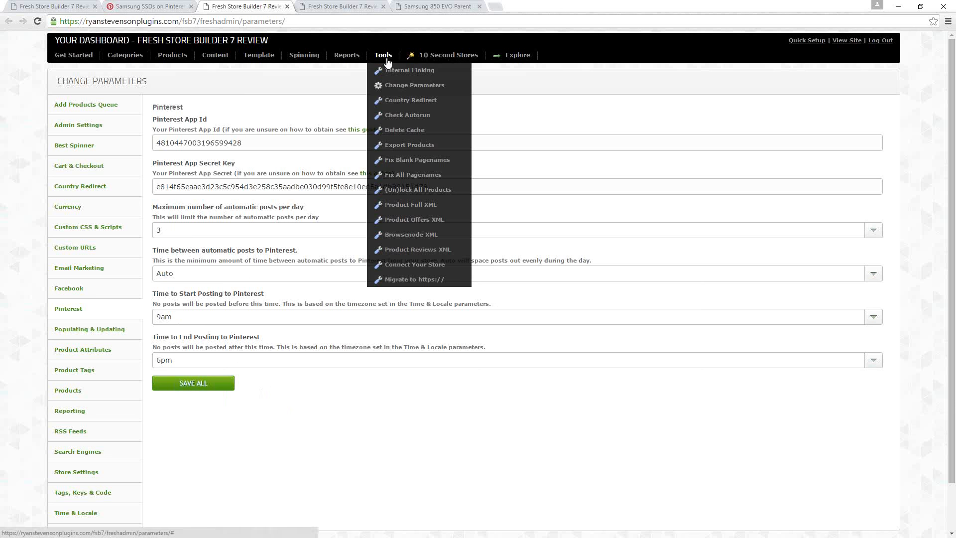
- Finish with the Change Parameters page, return to the Samsung 850 EVO pin form and post the pin immediately
{"action": "left_click", "coordinate": [397, 88]}
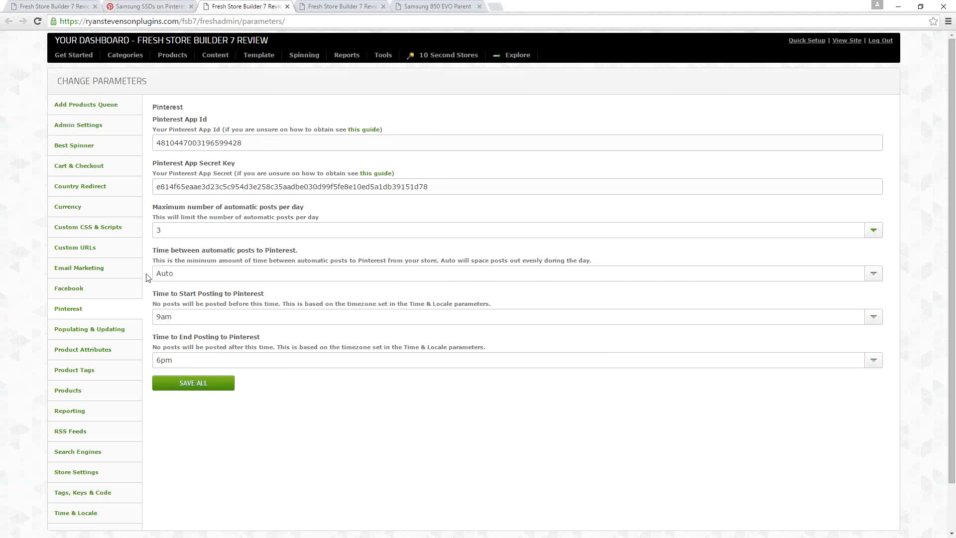
{"action": "left_click", "coordinate": [59, 6]}
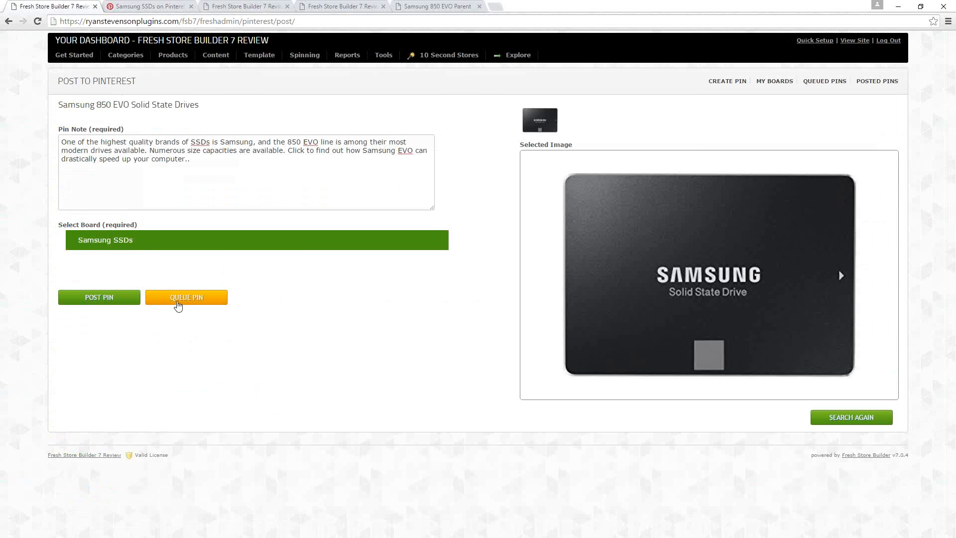
{"action": "left_click", "coordinate": [95, 302]}
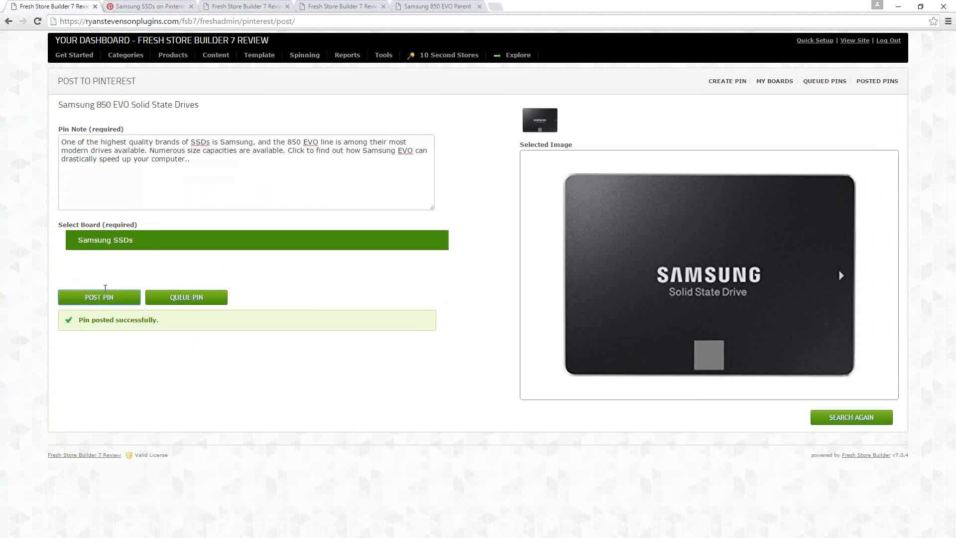
- Switch to the Samsung SSDs board on Pinterest, reload it and inspect the posted pin's image, note and source site
{"action": "left_click", "coordinate": [144, 7]}
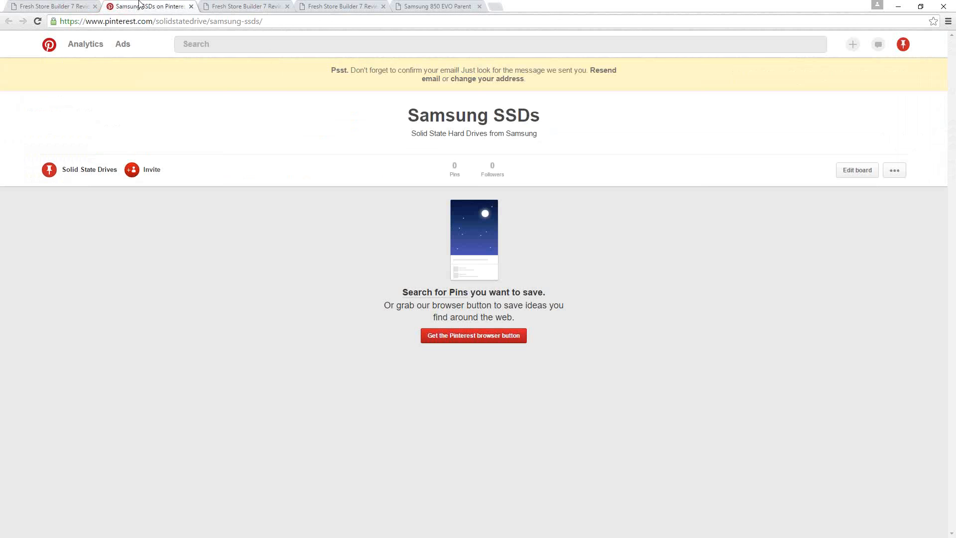
{"action": "left_click", "coordinate": [37, 21]}
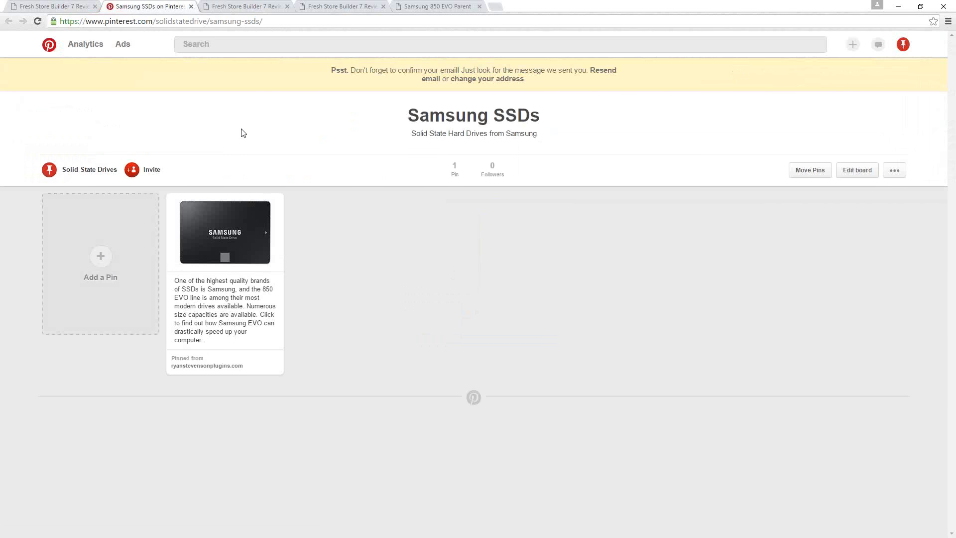
{"action": "mouse_move", "coordinate": [223, 223]}
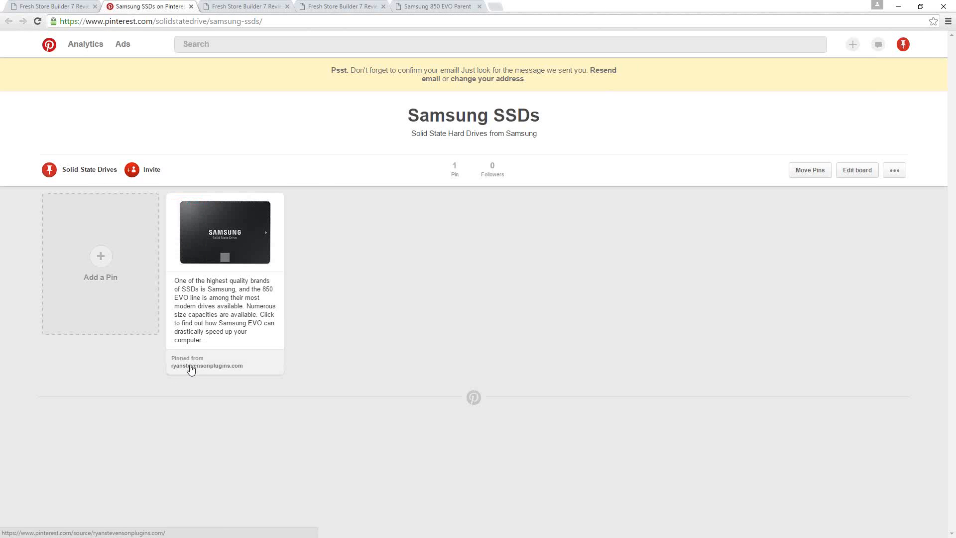
{"action": "mouse_move", "coordinate": [222, 249]}
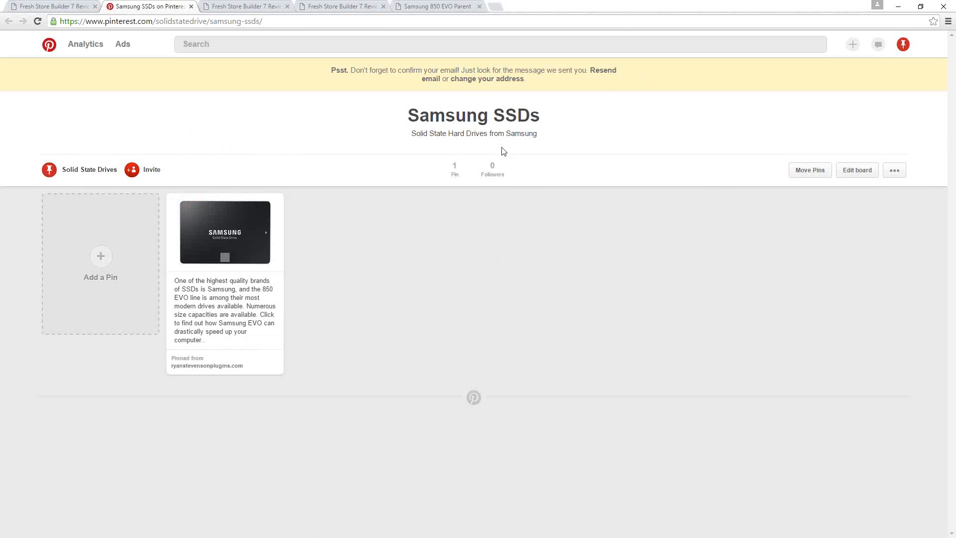
- Return to the Fresh Store Builder dashboard and open the Pinterest boards page with its board creation form
{"action": "left_click", "coordinate": [75, 9]}
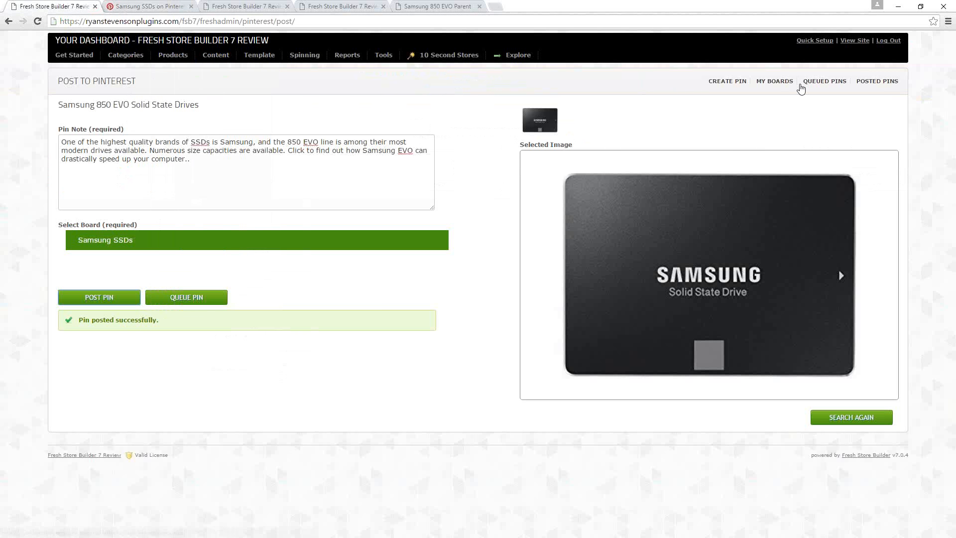
{"action": "left_click", "coordinate": [773, 83]}
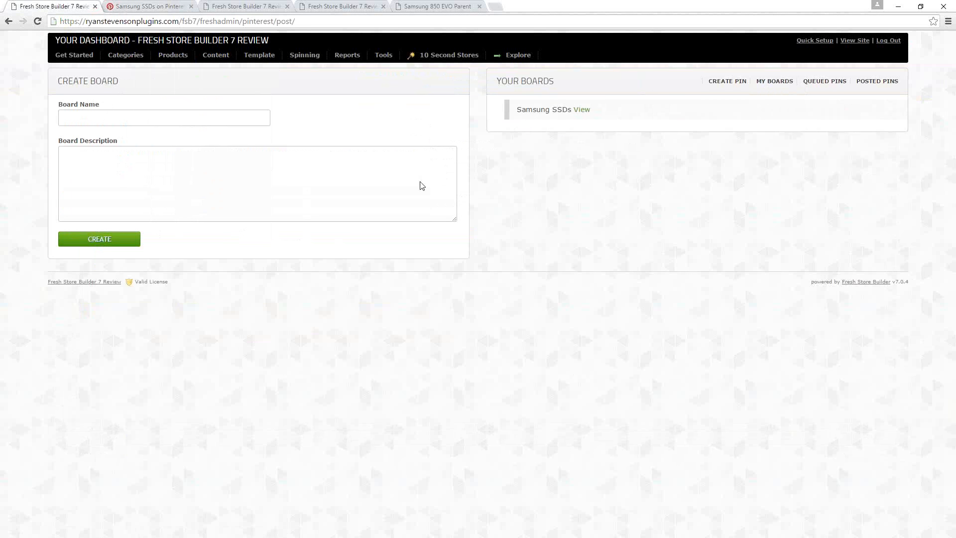
- Go back to the Samsung SSDs board on Pinterest and review its description and the pin's note by highlighting their text
{"action": "left_click", "coordinate": [152, 9]}
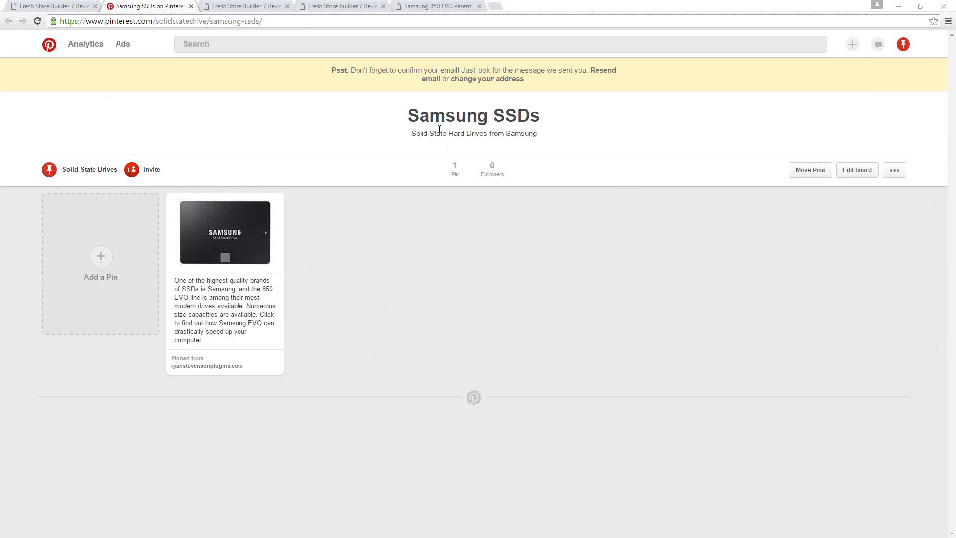
{"action": "left_click_drag", "start_coordinate": [410, 133], "coordinate": [490, 134]}
{"action": "left_click_drag", "start_coordinate": [174, 281], "coordinate": [221, 347]}
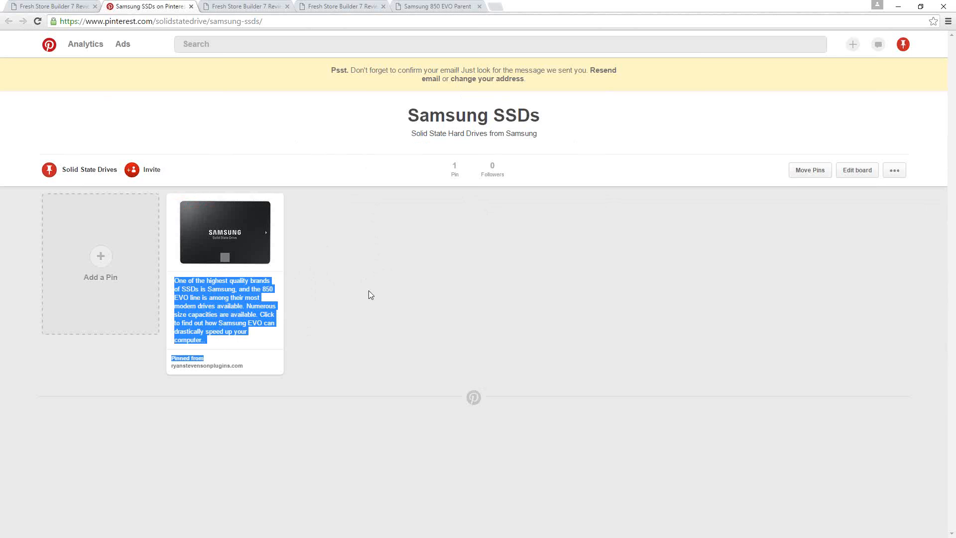
{"action": "left_click", "coordinate": [345, 294]}
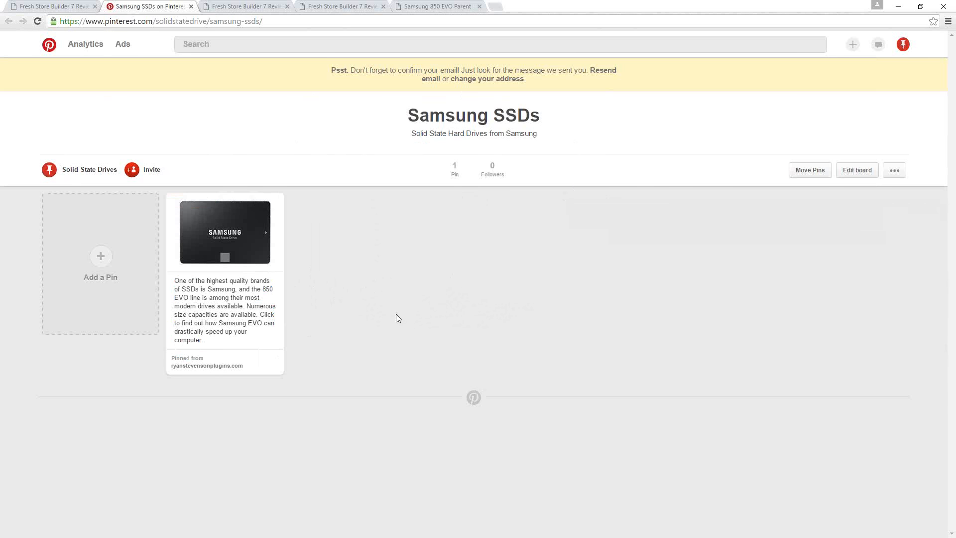
{"action": "left_click_drag", "start_coordinate": [175, 280], "coordinate": [209, 344]}
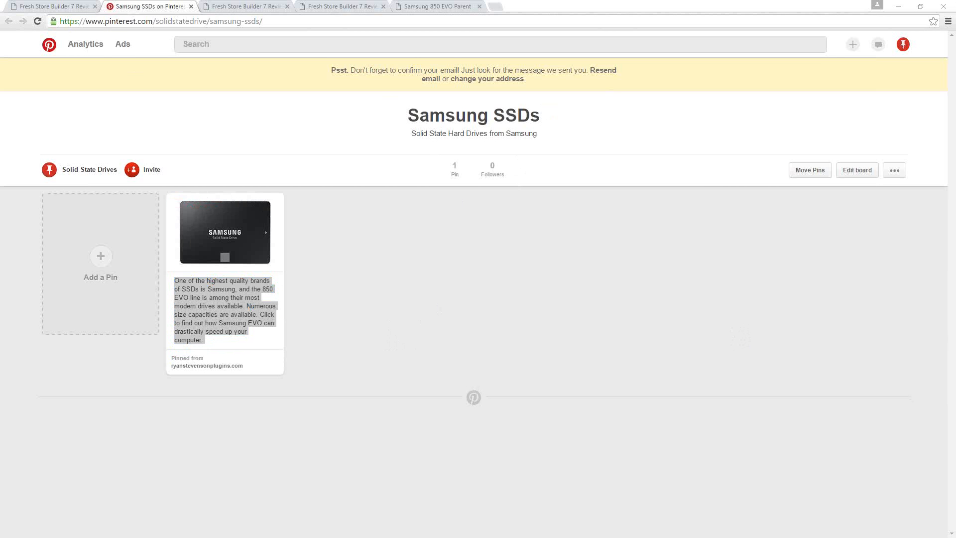
{"action": "left_click", "coordinate": [530, 294]}
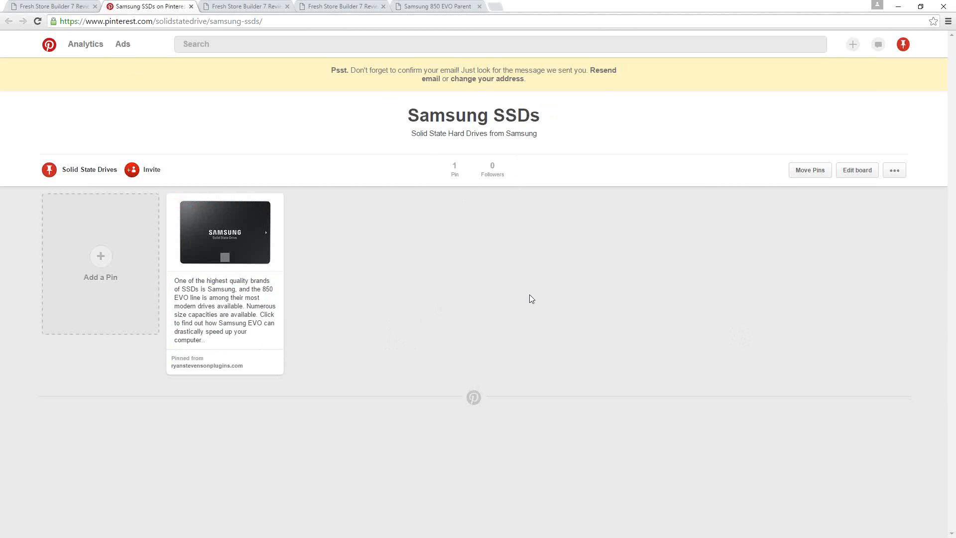